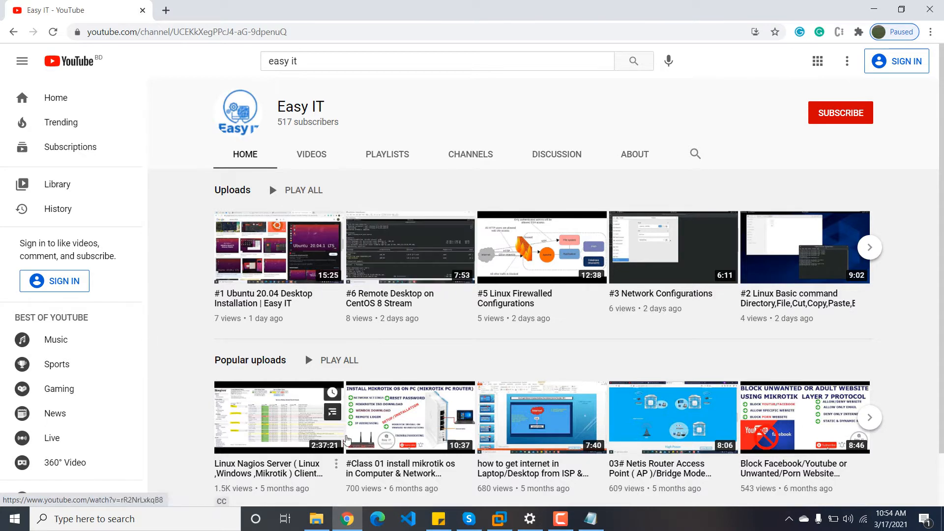
Step: In Notepad, select the IP address, subnet mask, gateway, DNS1 and DNS2 lines
click(591, 518)
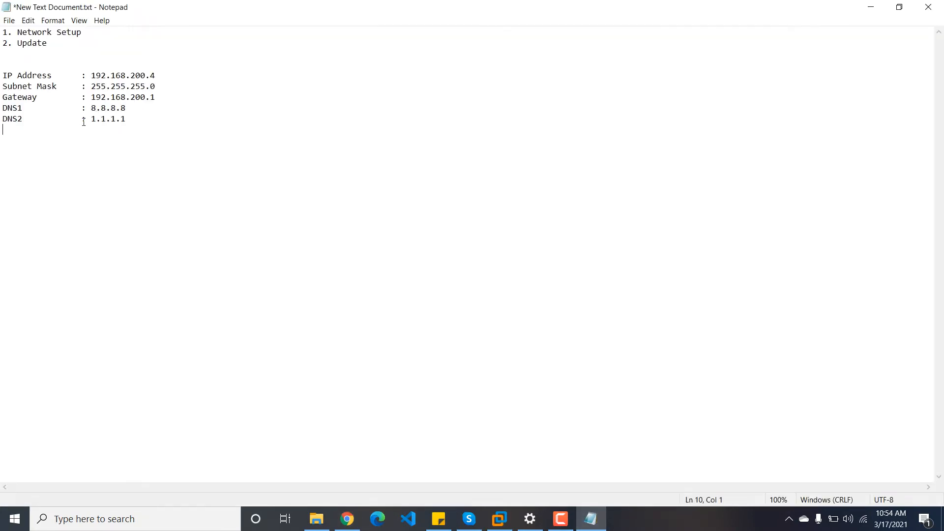
click(56, 55)
drag(142, 124, 2, 80)
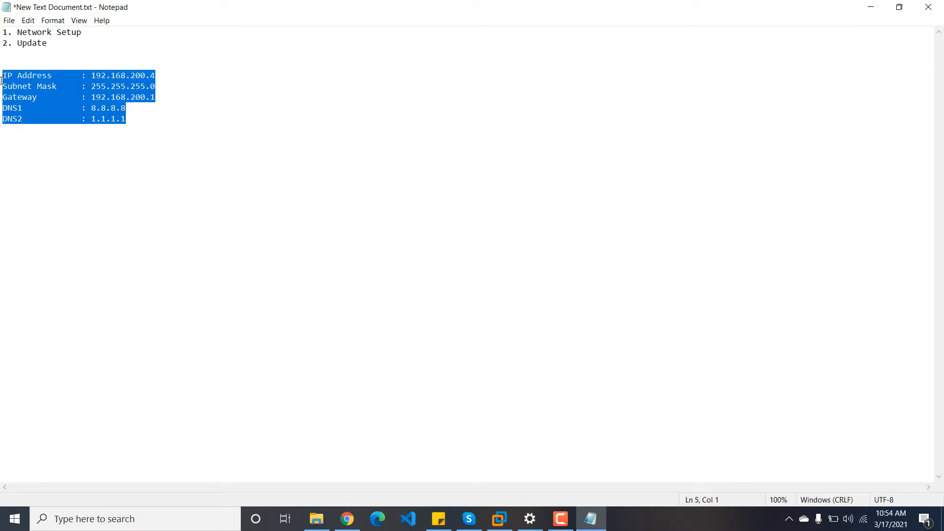
click(146, 104)
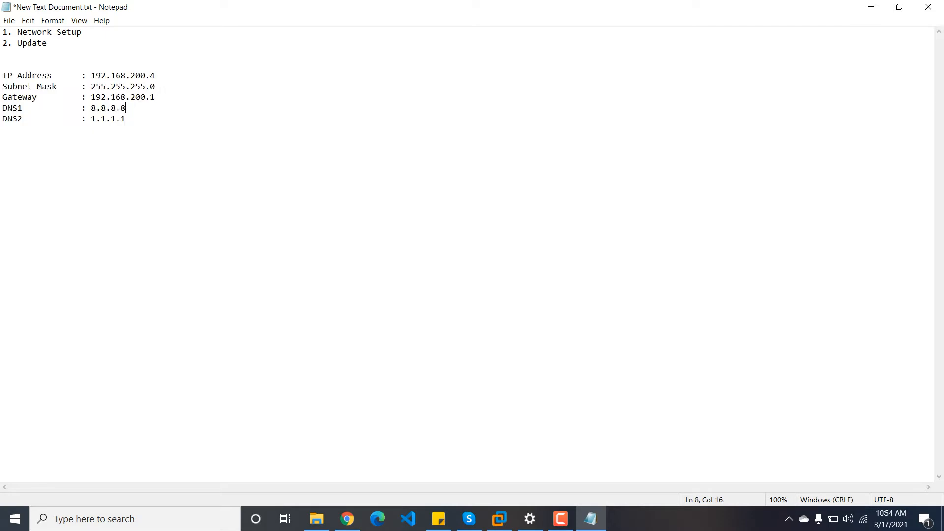
drag(148, 76, 1, 107)
drag(3, 74, 119, 128)
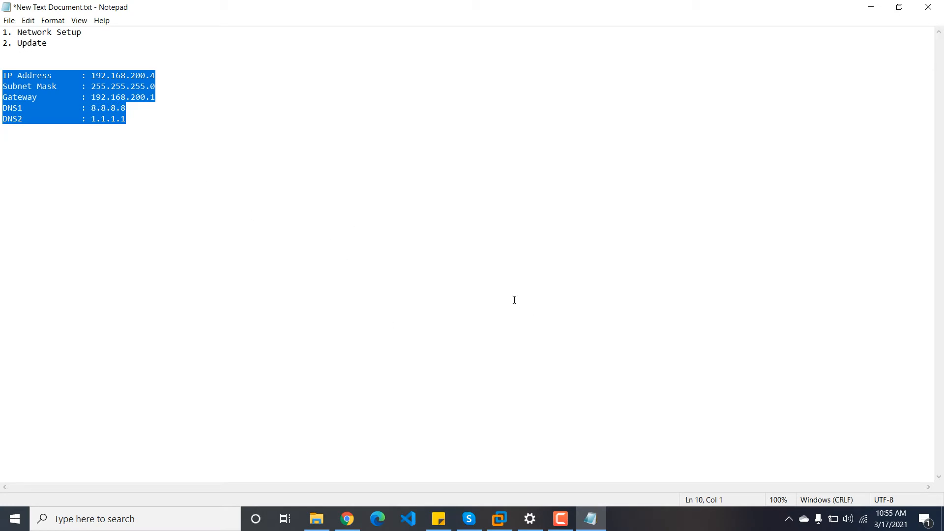
Step: In the Ubuntu VM, search 'setting' to launch Settings and open the Wired connection's settings
click(499, 519)
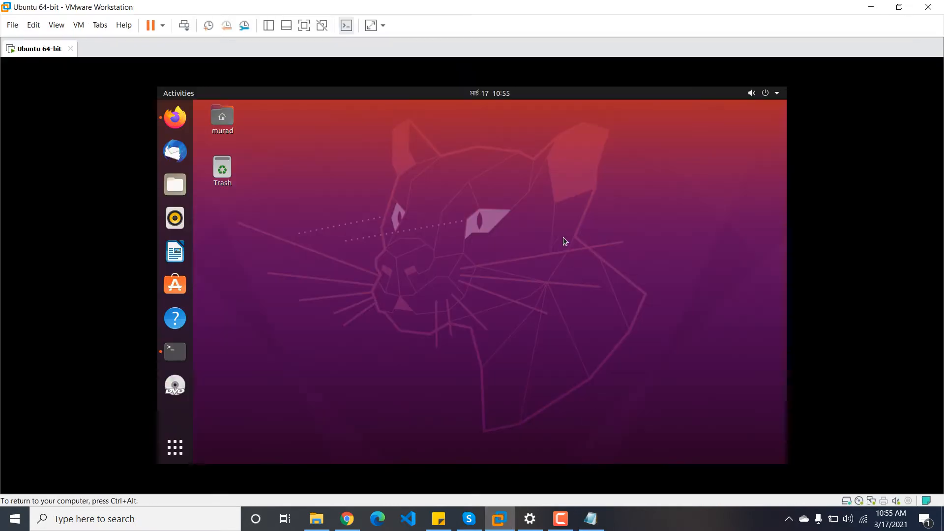
click(175, 447)
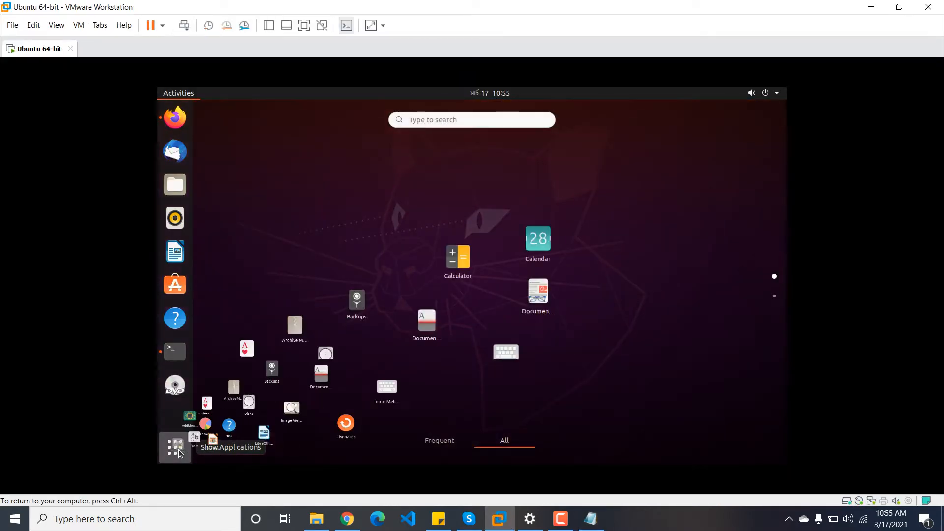
click(437, 118)
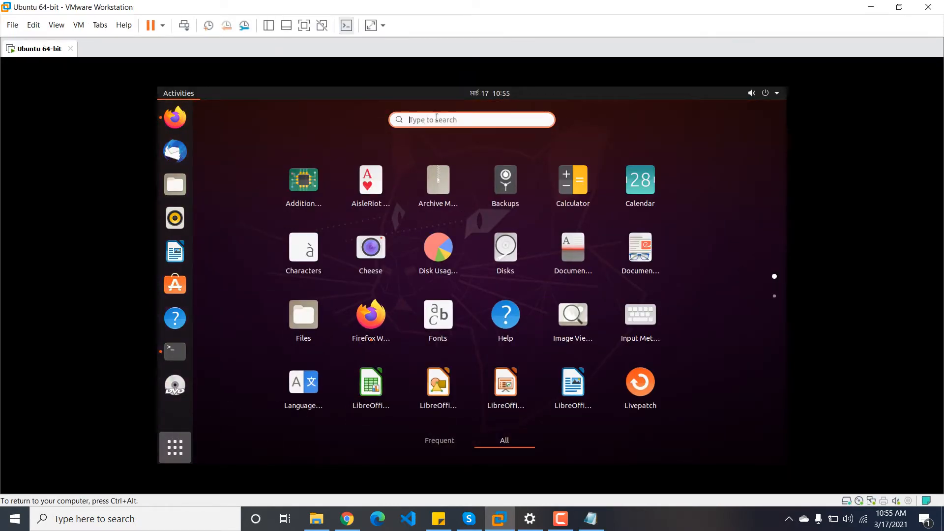
text(setting)
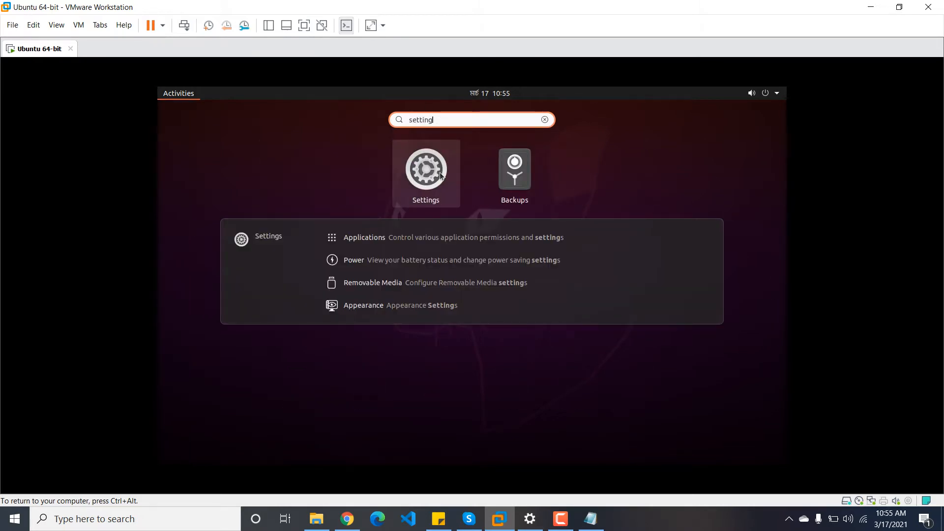
click(440, 175)
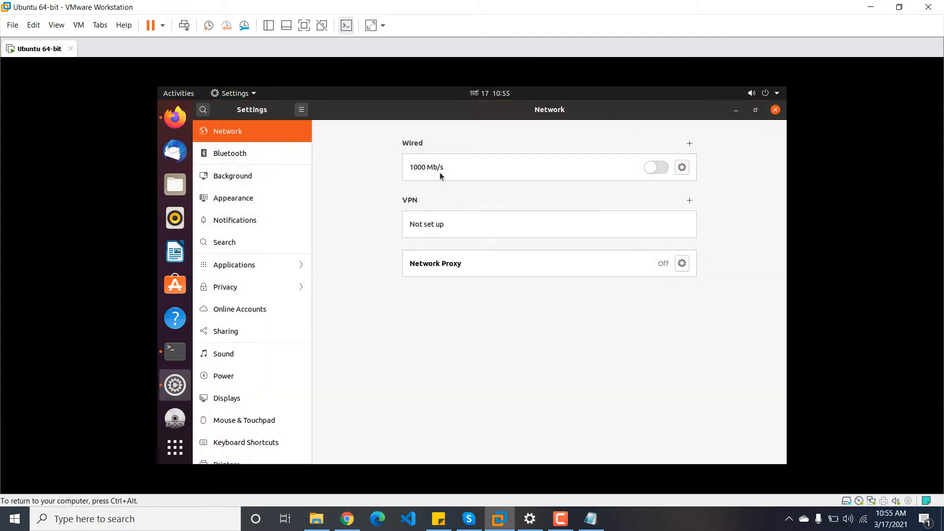
click(681, 167)
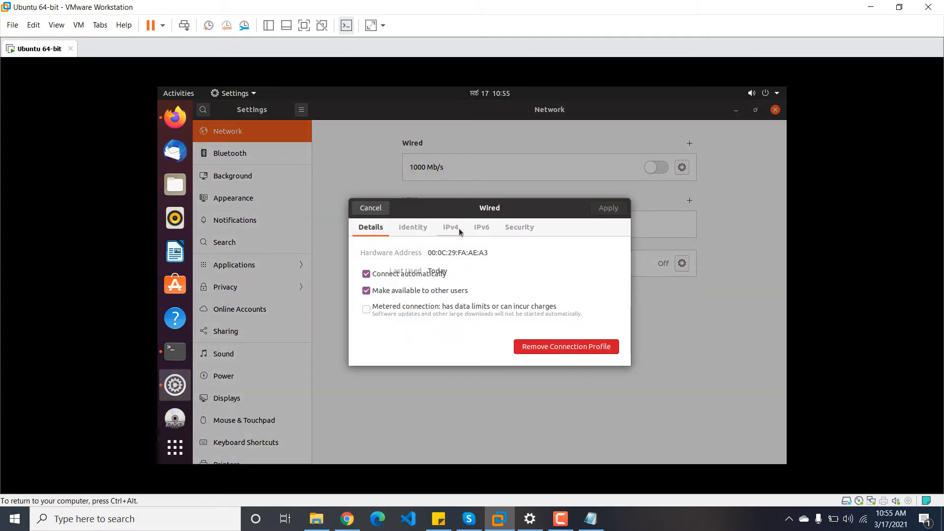
Step: Set IPv4 to Manual with address 192.168.200.4, netmask 255.255.255.0, gateway 192.168.200.1
click(460, 227)
drag(535, 208, 527, 164)
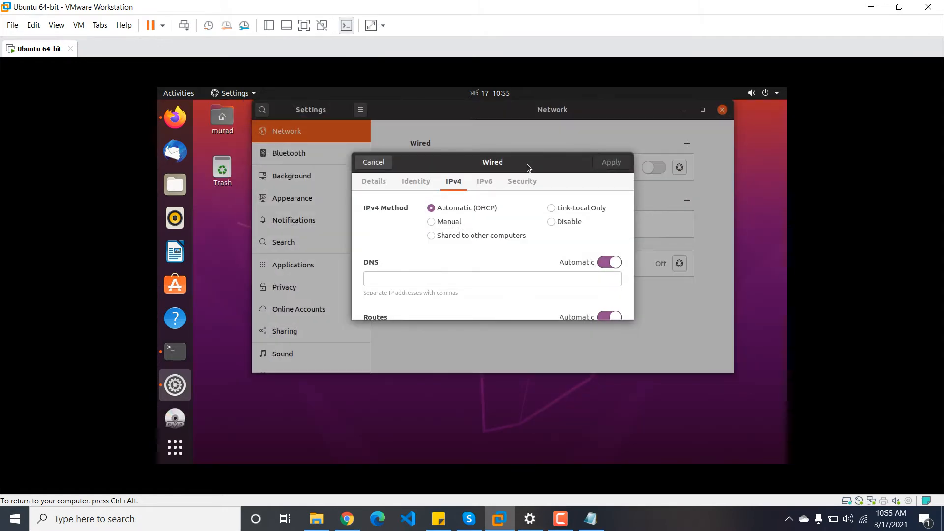
click(442, 222)
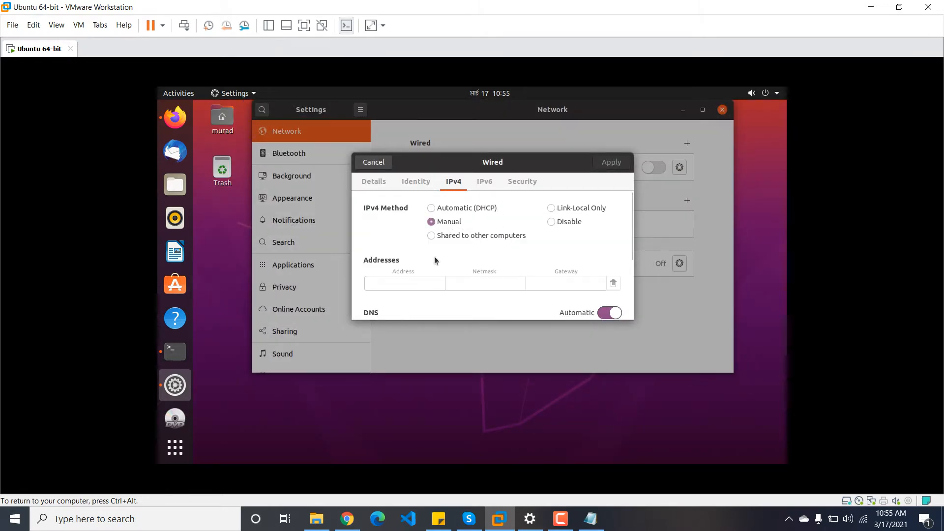
click(409, 281)
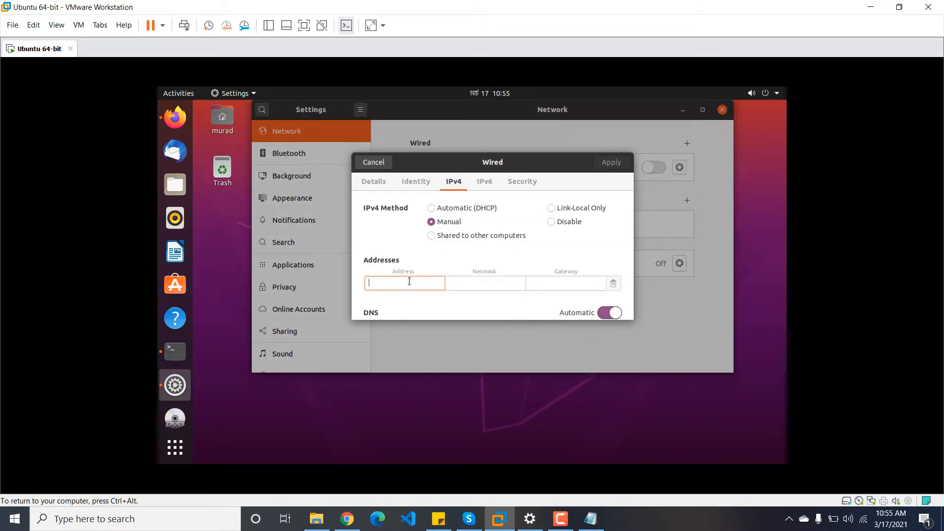
text(192.168.200.)
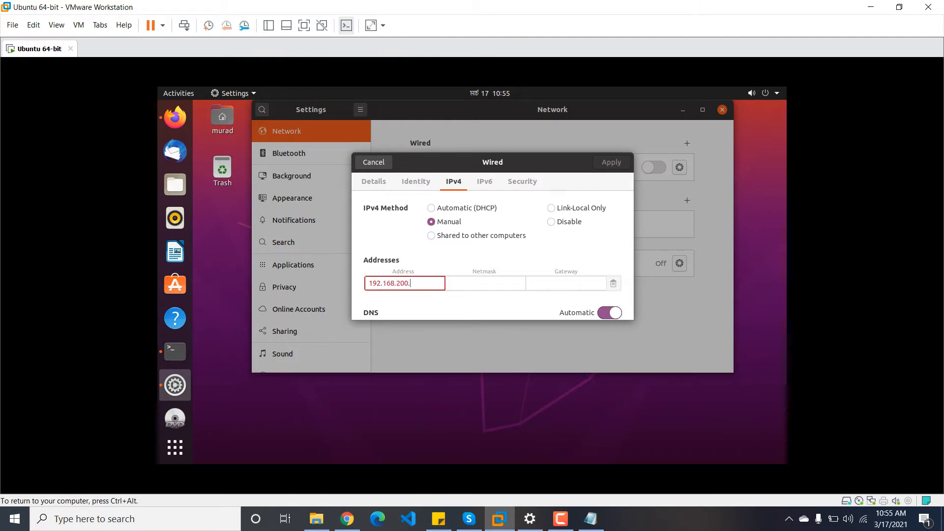
text(4)
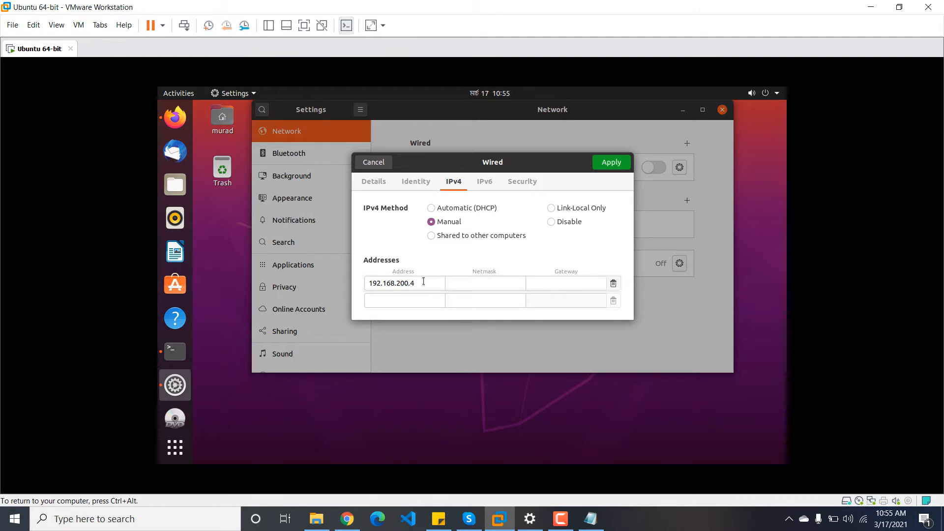
click(460, 282)
text(255)
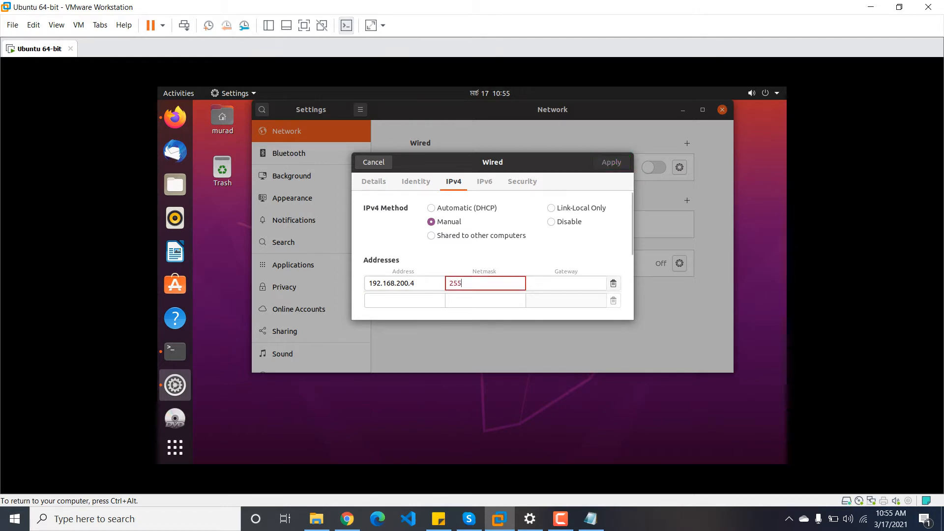
text(.255.255.0)
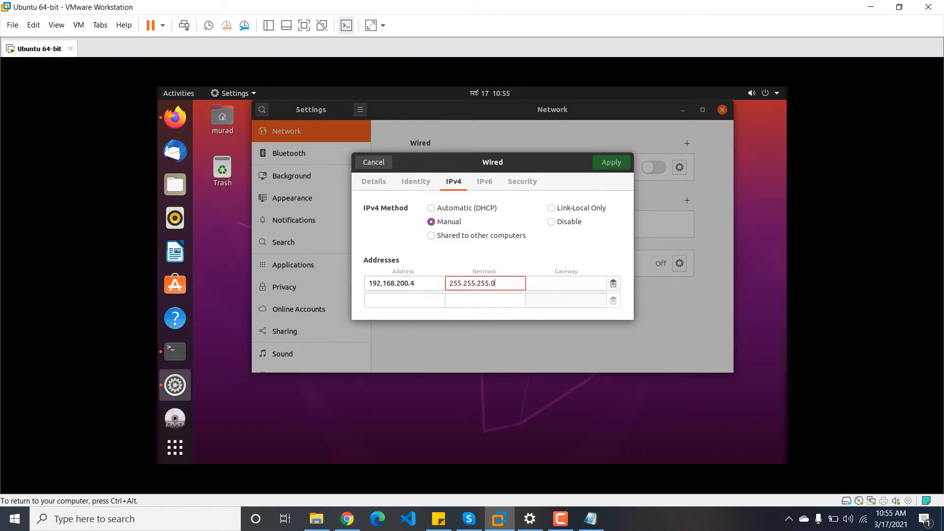
click(545, 281)
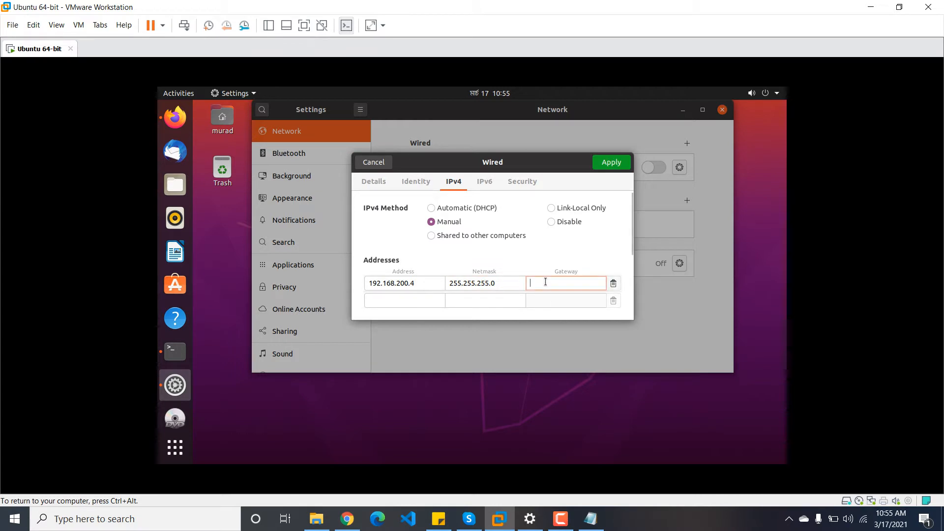
text(192.168)
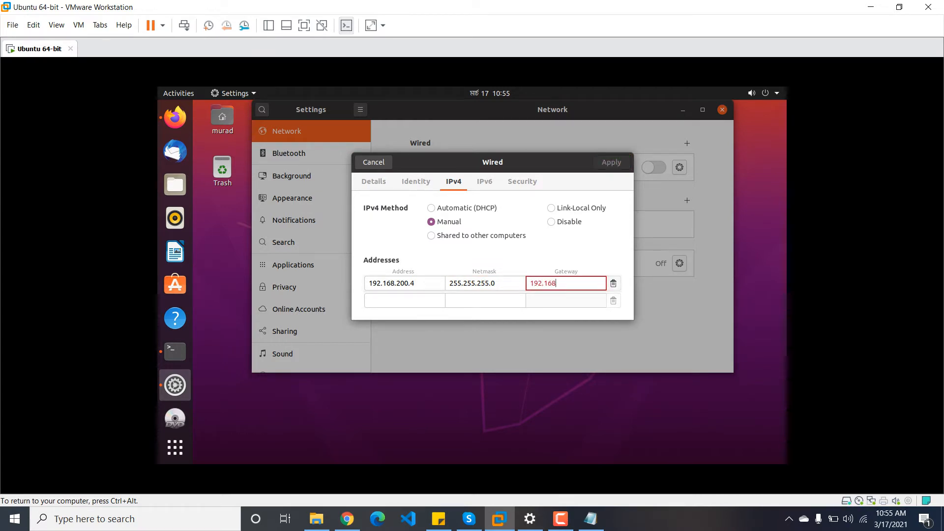
text(.200.1)
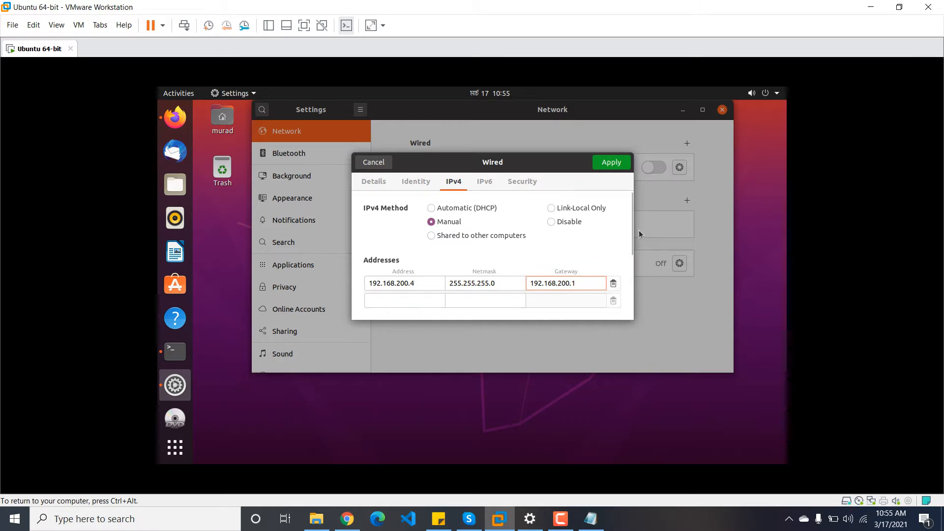
Step: Enter DNS servers 1.1.1.1,8.8.8.8 and apply the IPv4 settings
scroll(628, 224, down, 3)
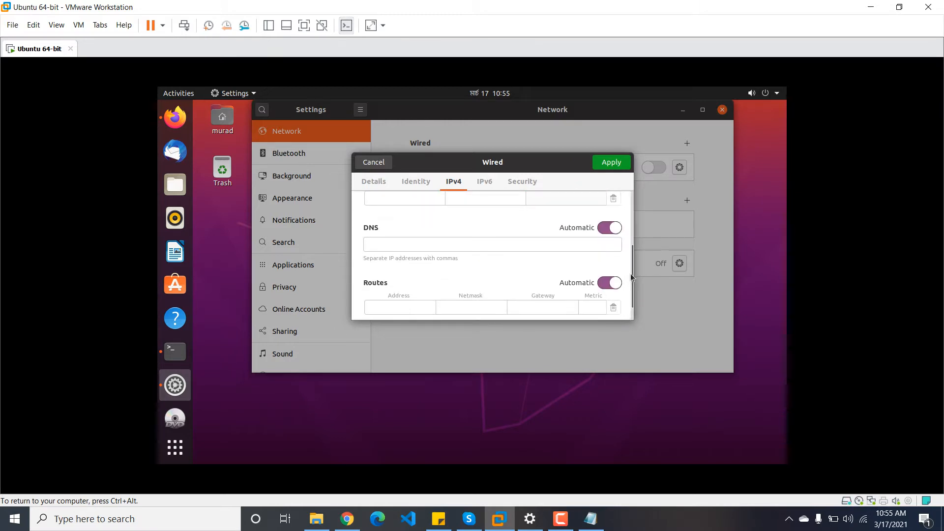
click(374, 246)
text(1.1)
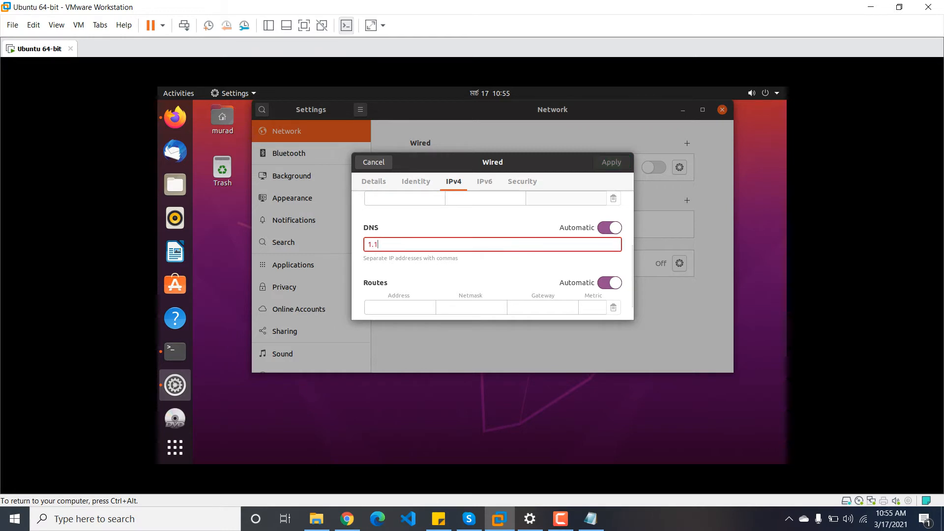
text(.1.1,)
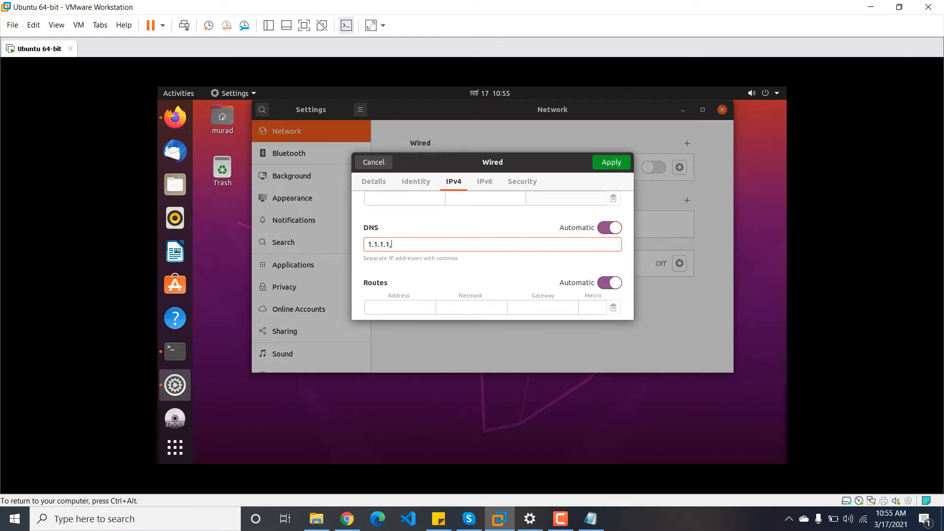
text(8.8.8.8)
click(610, 164)
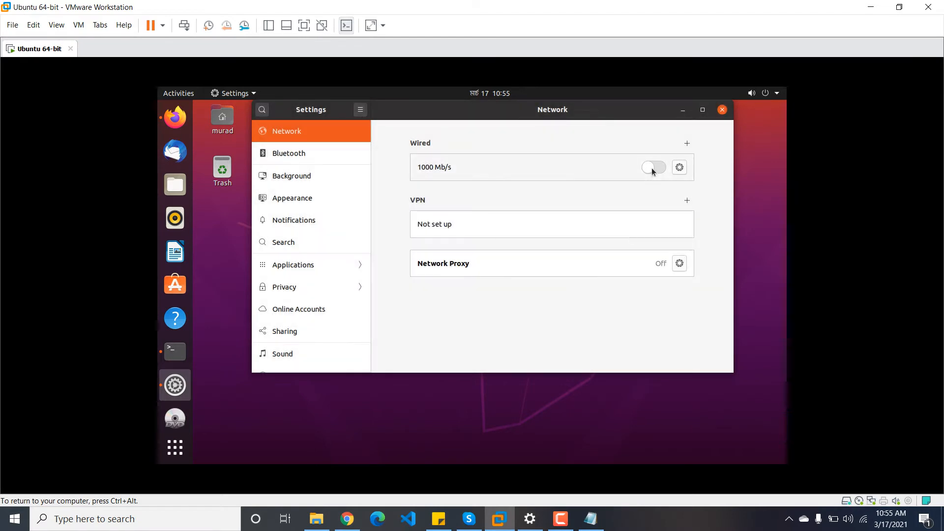
Step: Switch the wired connection back on, close Settings, and open Terminal
click(653, 169)
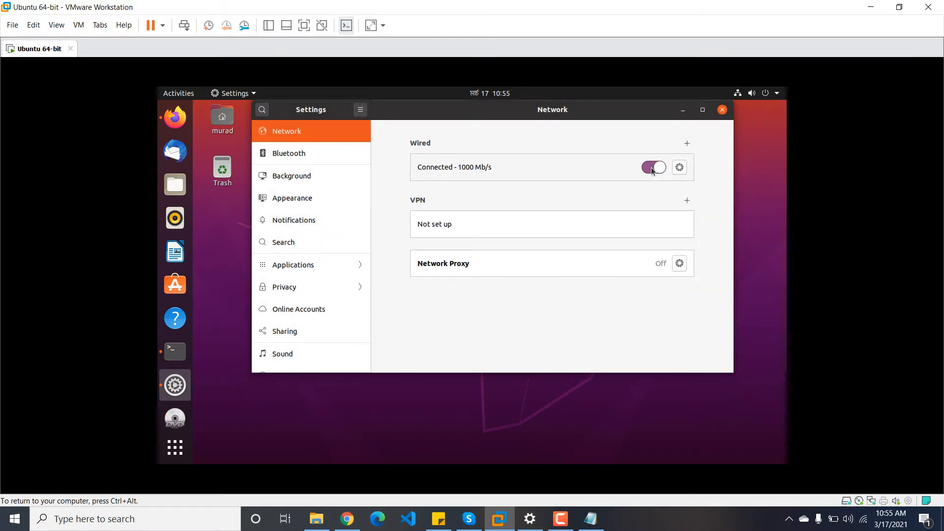
click(721, 111)
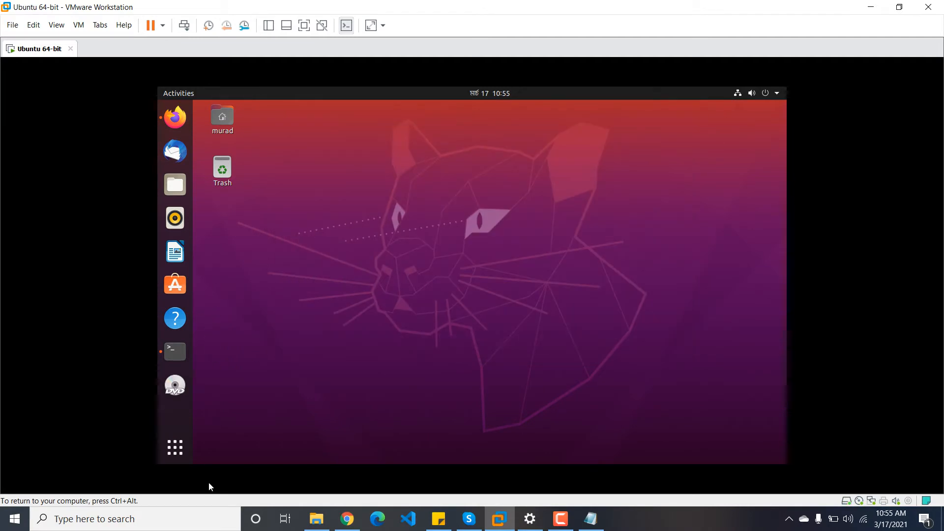
click(174, 447)
click(430, 120)
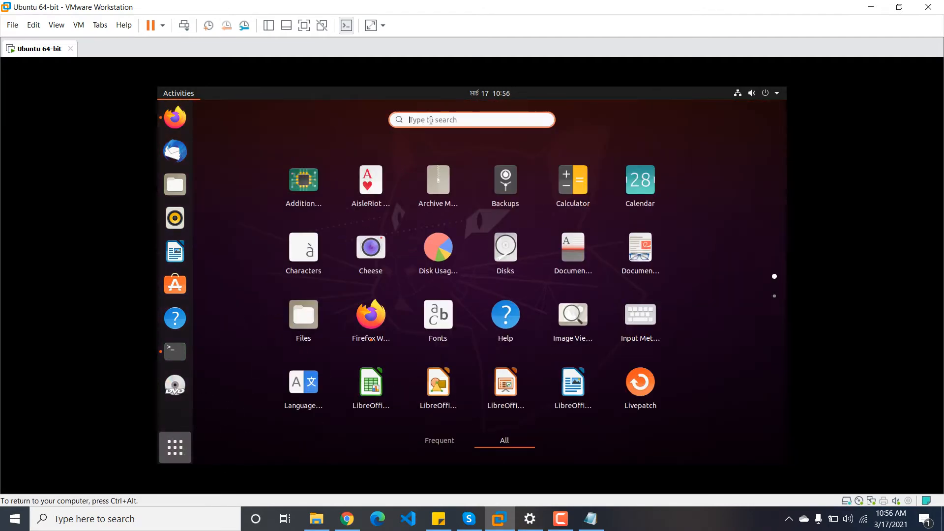
text(ter)
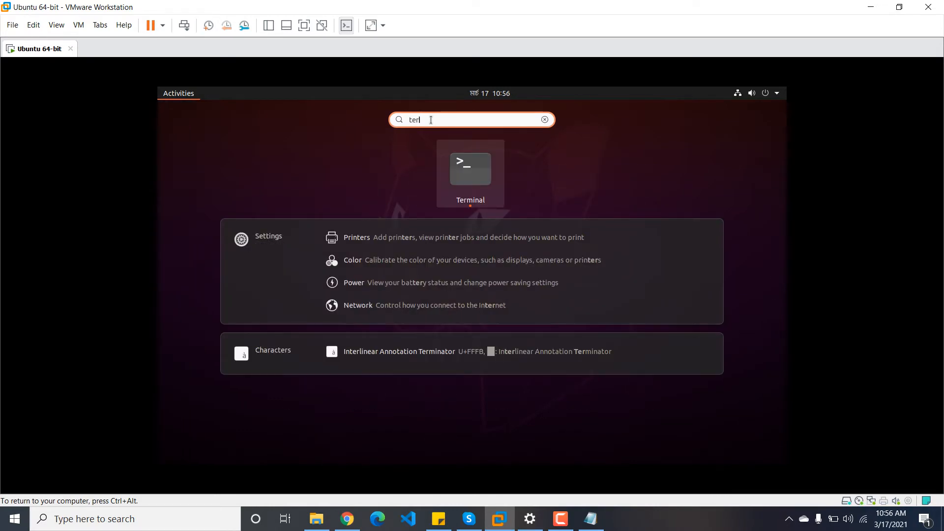
click(472, 188)
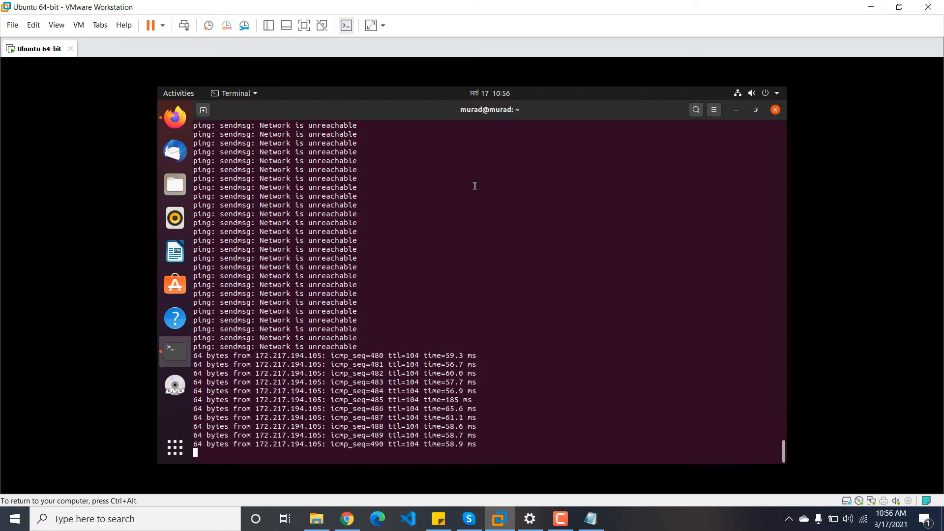
key(ctrl+c)
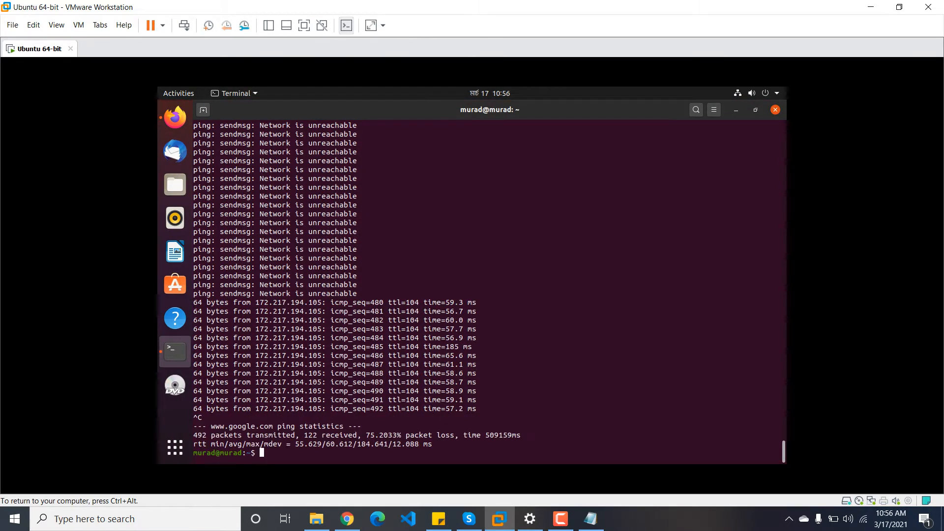
text(clear)
key(Return)
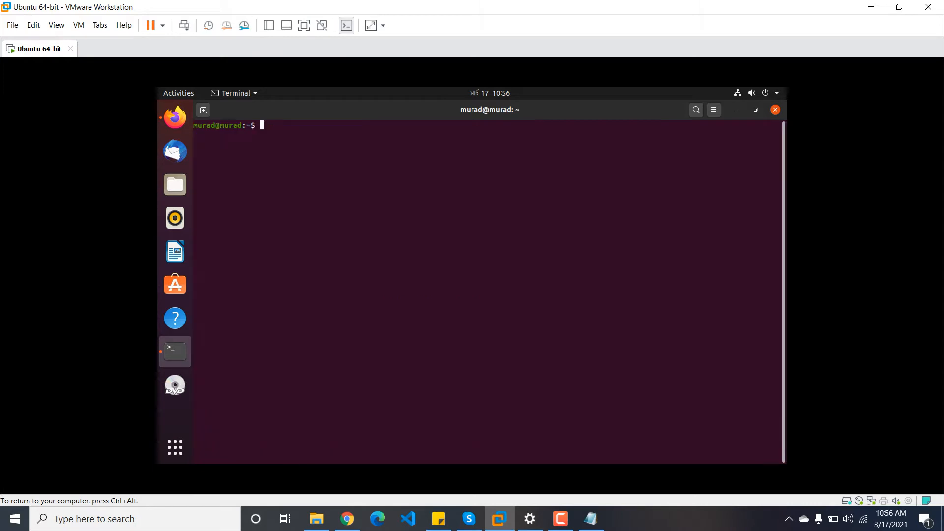
text(ping 8.8.8.8)
key(Return)
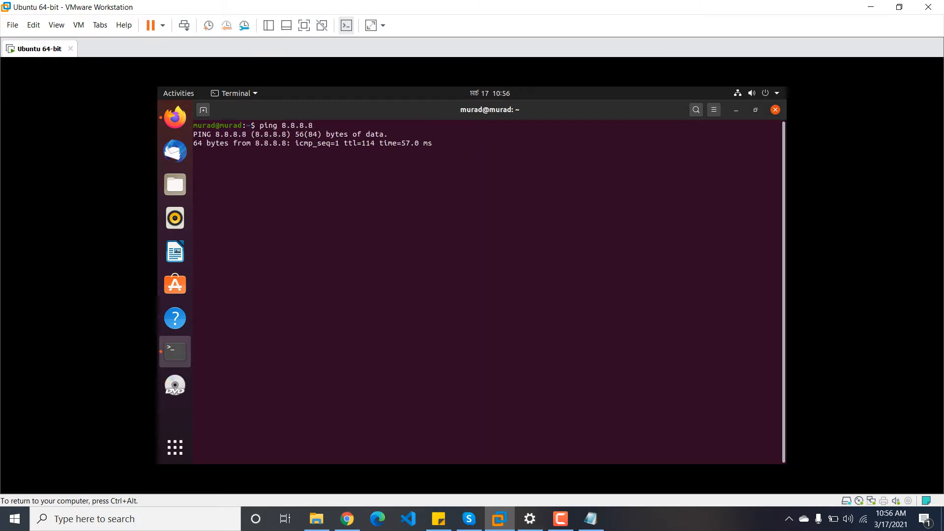
key(ctrl+c)
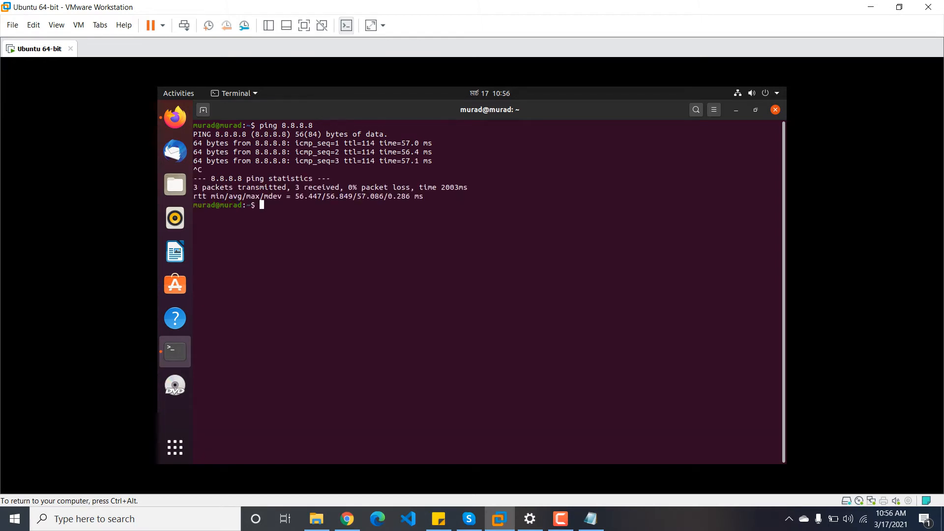
text(ping www.google.com)
key(Return)
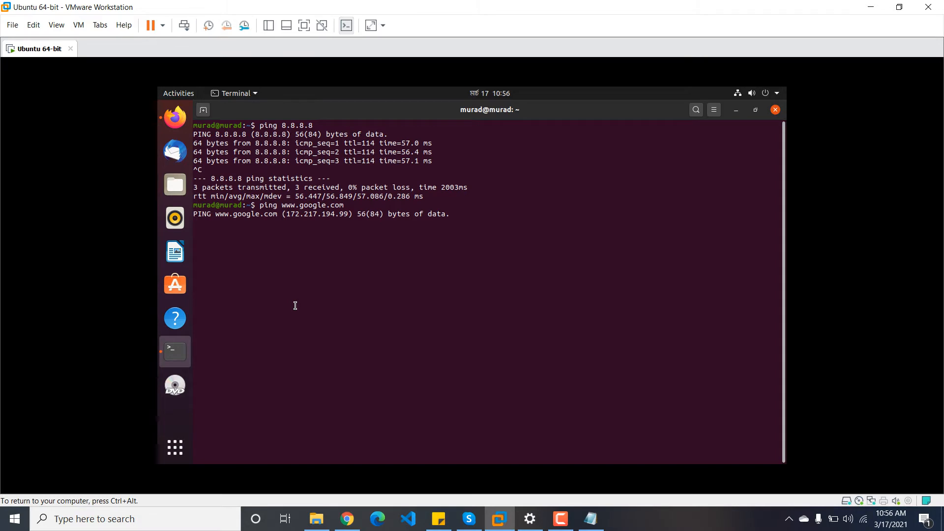
click(175, 117)
Step: Go to YouTube, search 'easy it', open the Easy IT channel page, then minimise Firefox
click(337, 143)
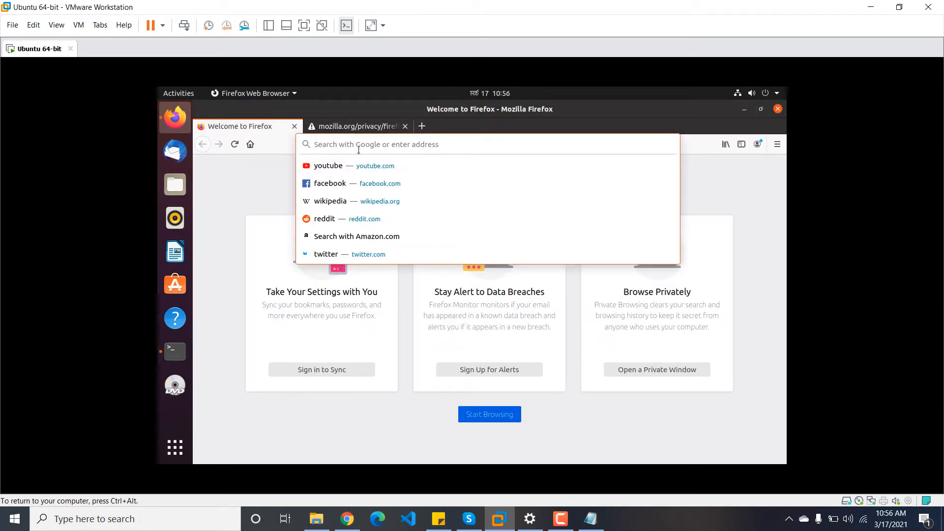
click(358, 165)
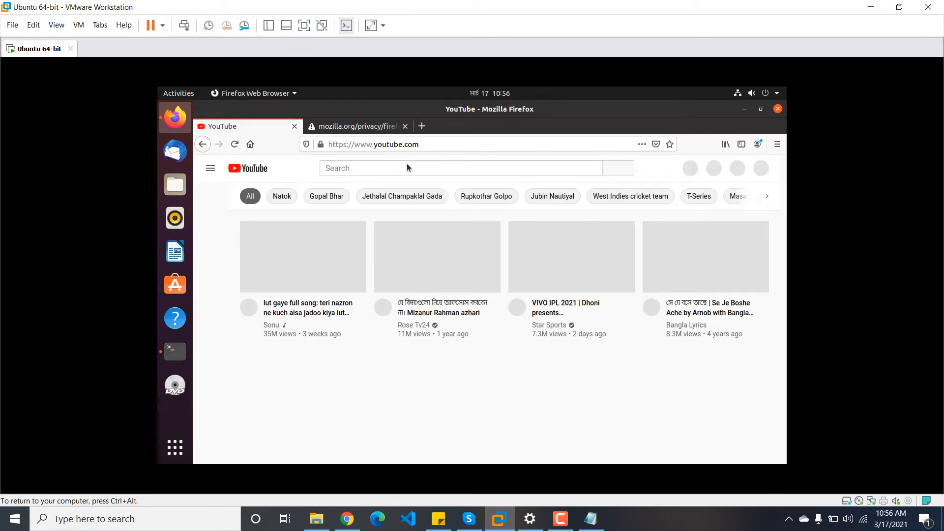
click(406, 163)
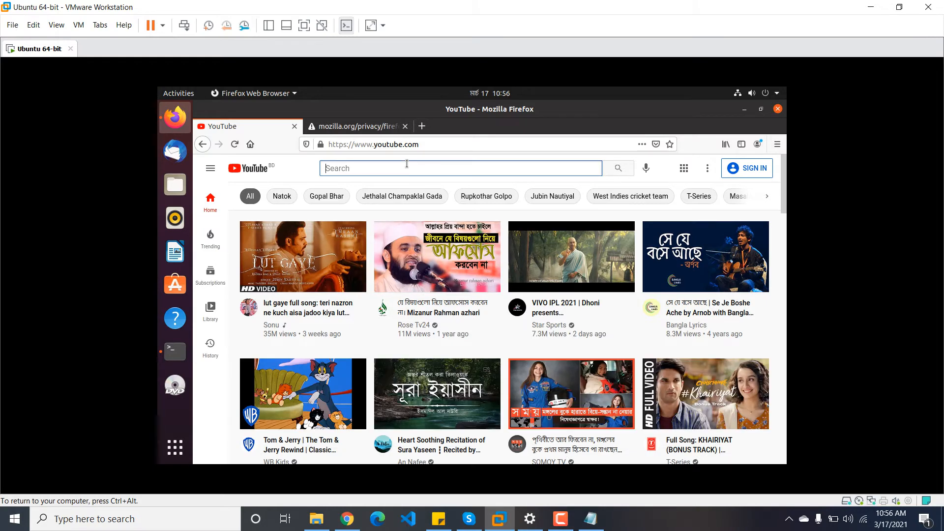
text(easy it)
key(Return)
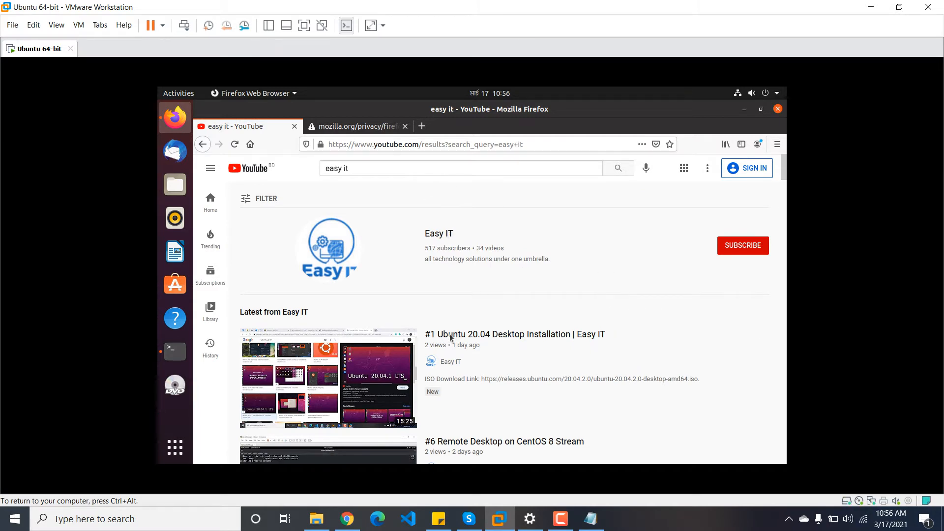
click(438, 233)
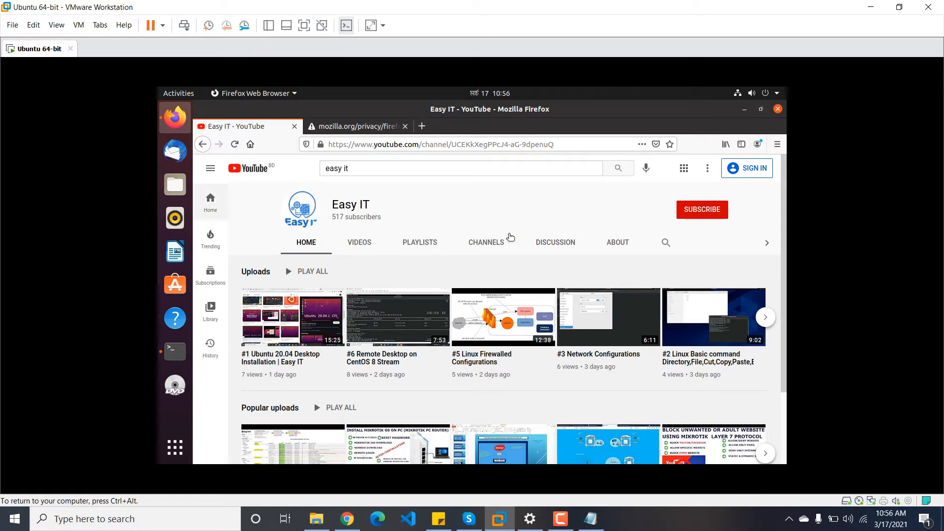
scroll(496, 388, down, 3)
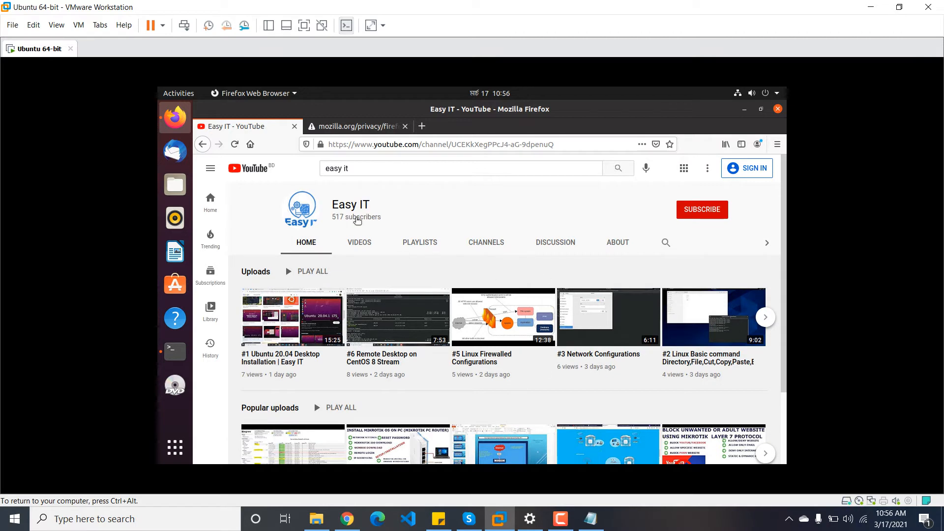
click(742, 112)
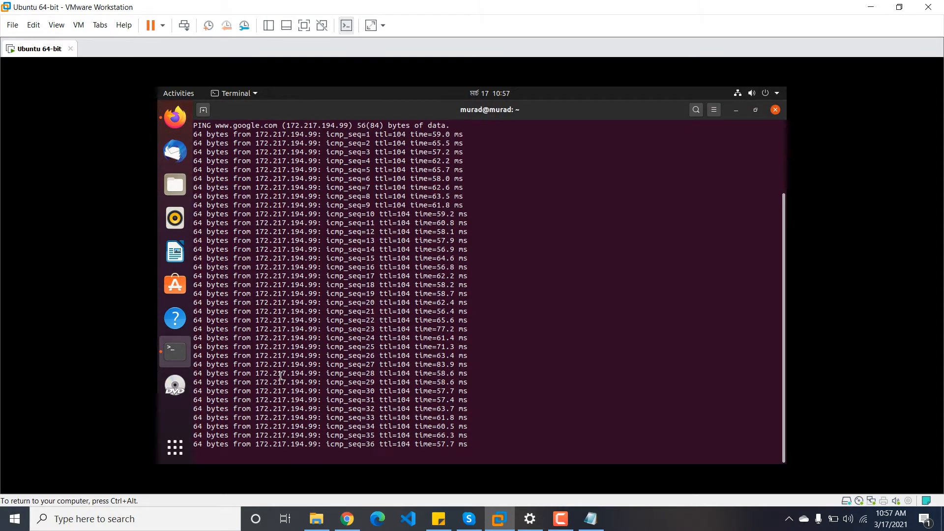
Step: Stop the Google ping and refresh package lists with 'sudo apt update' after plain 'apt update' fails
key(ctrl+c)
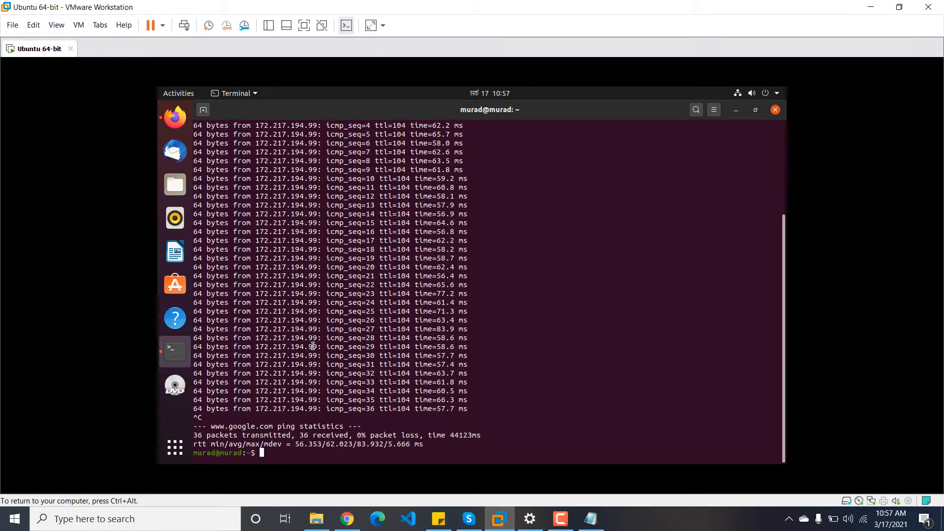
text(apt update)
key(Return)
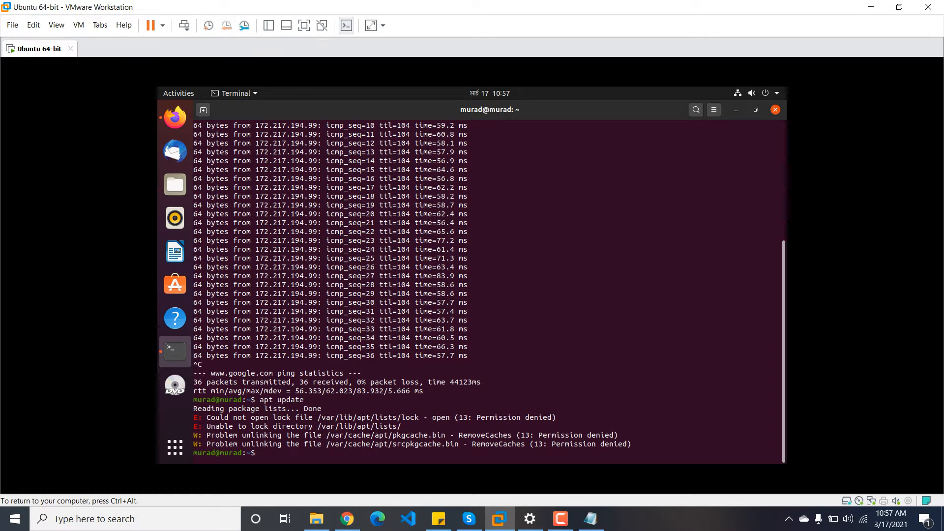
text(do apt update)
key(Return)
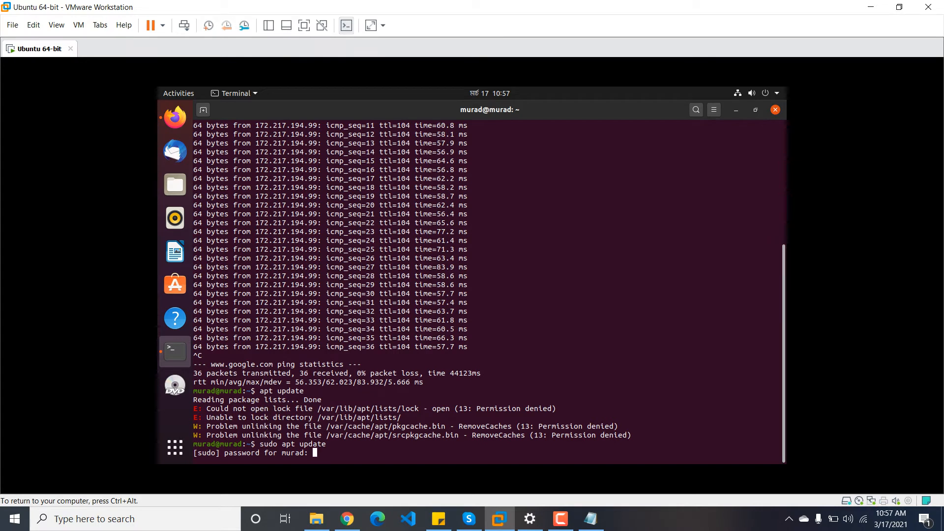
key(Return)
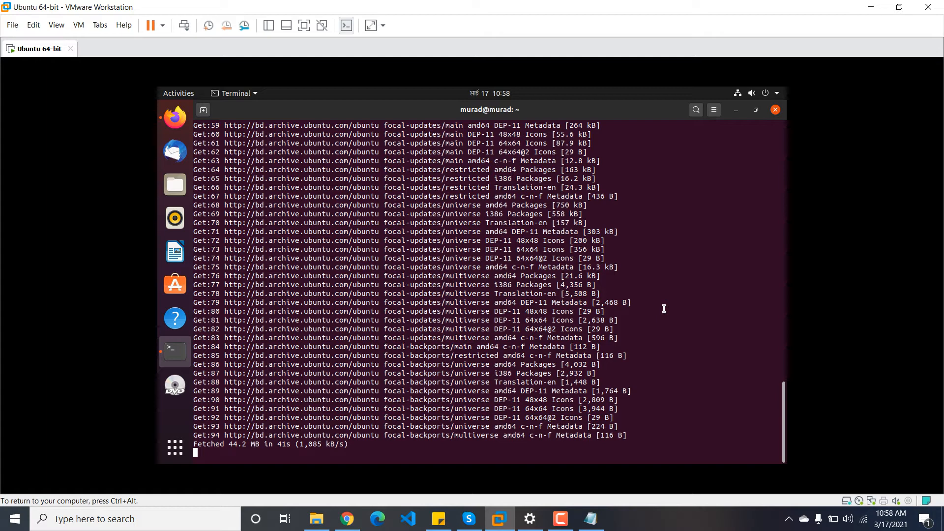
key(ctrl+alt)
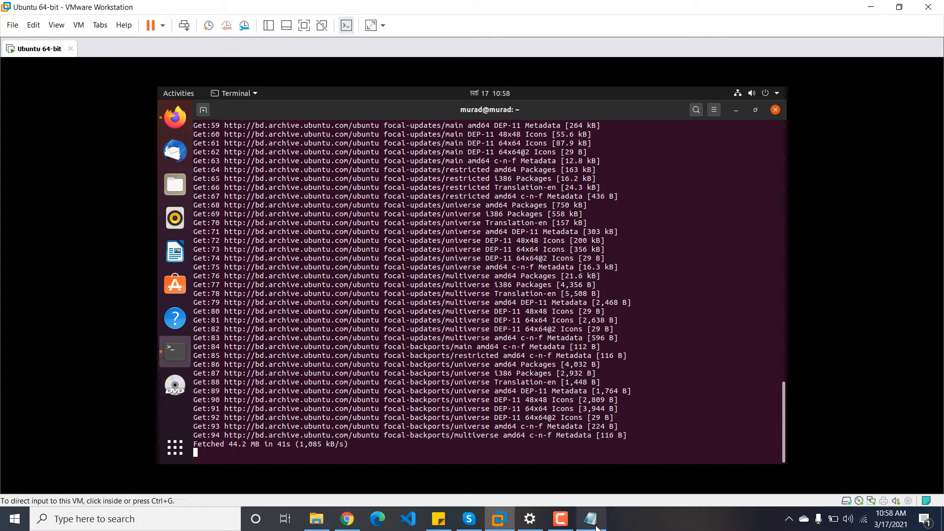
Step: Run 'sudo apt upgrade' and confirm upgrading the 379 packages
click(560, 519)
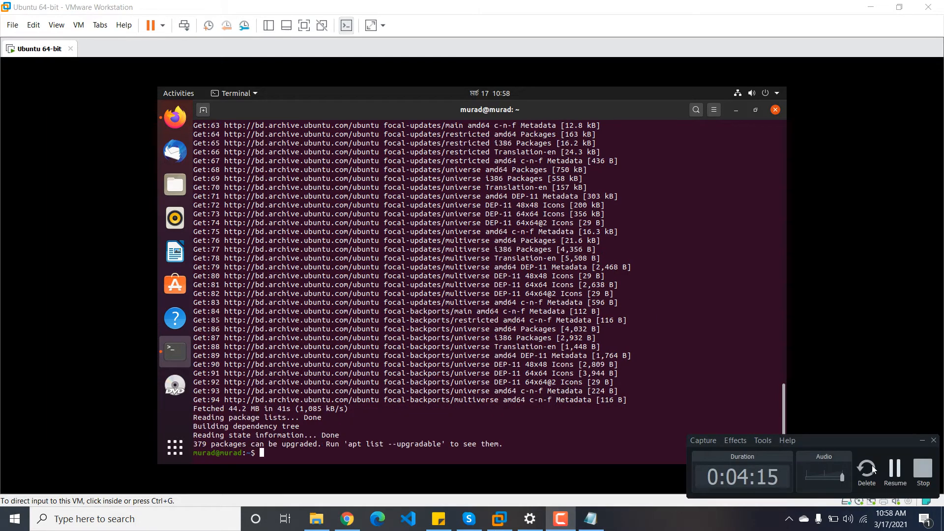
click(472, 302)
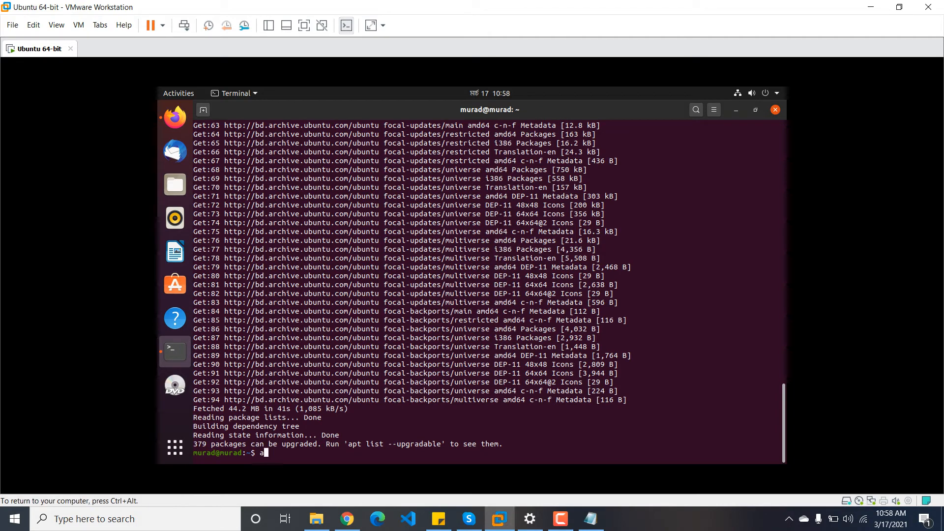
text(sudo apt upgrade)
key(Return)
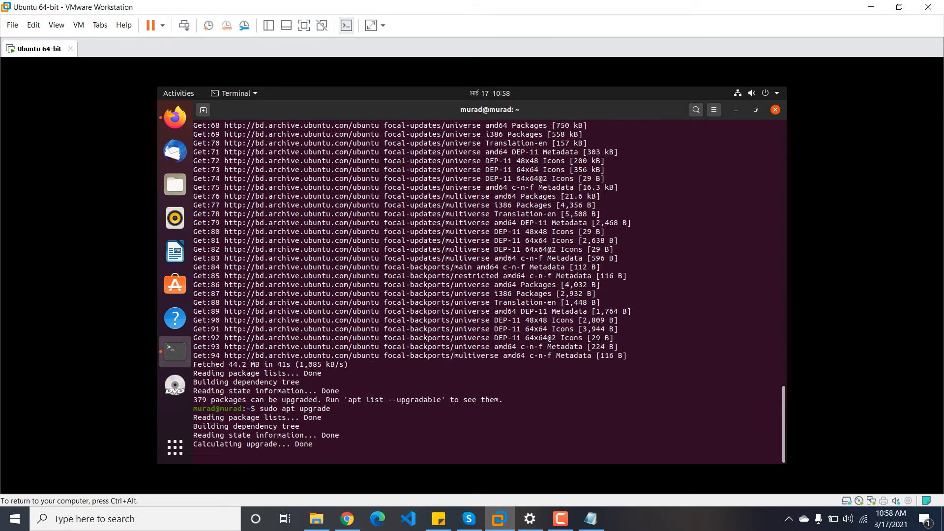
text(y)
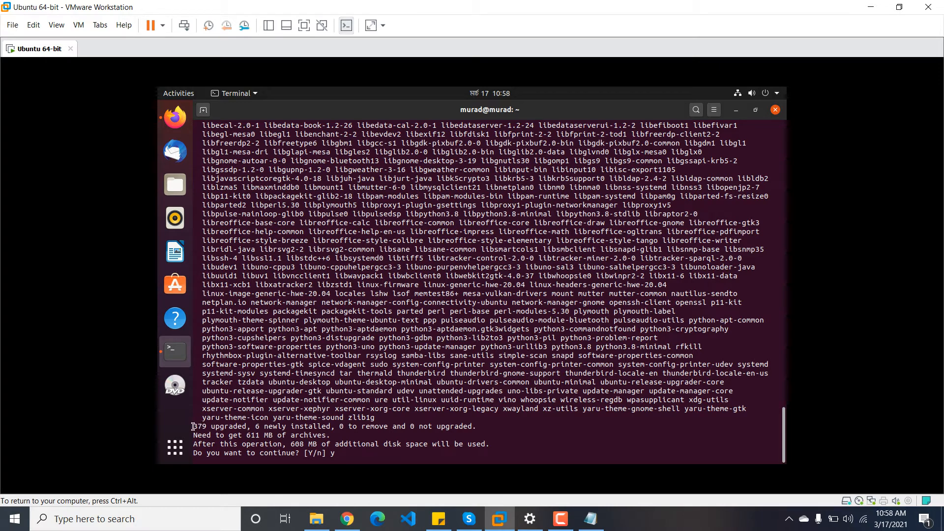
drag(192, 425, 243, 426)
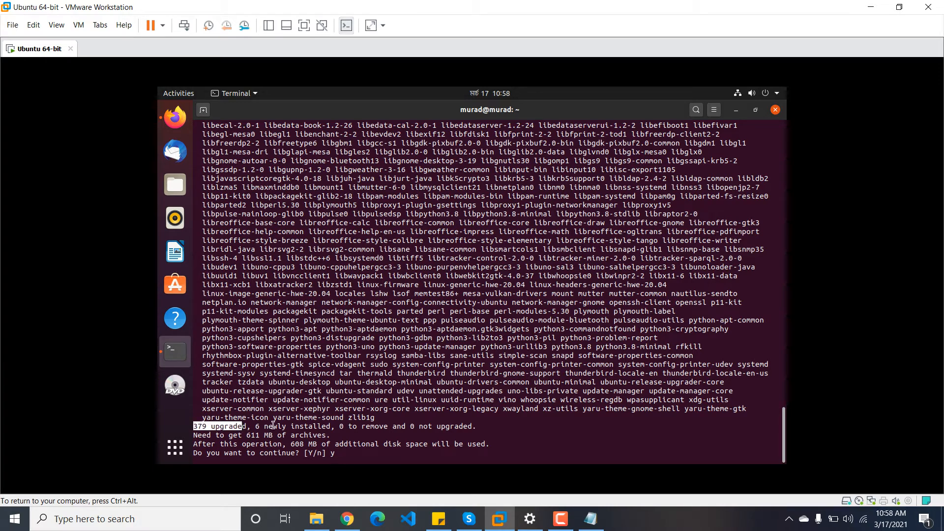
click(246, 437)
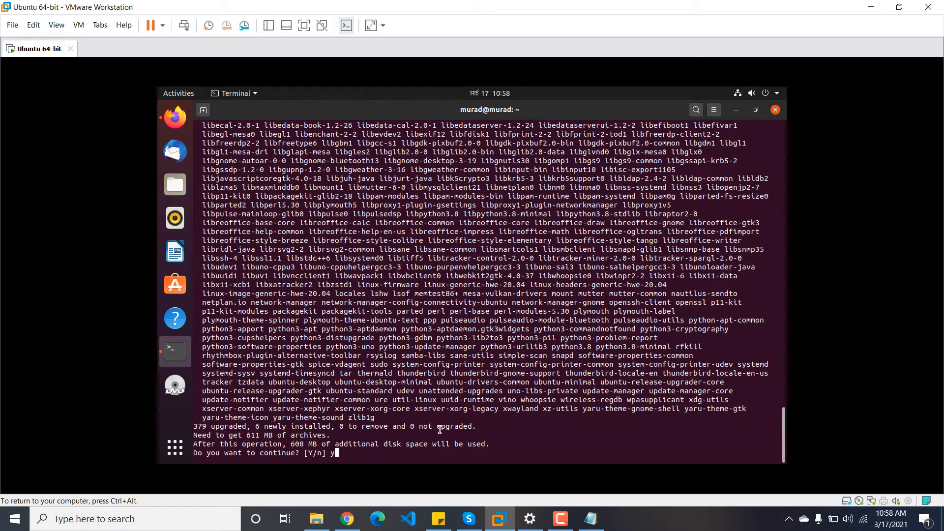
key(Return)
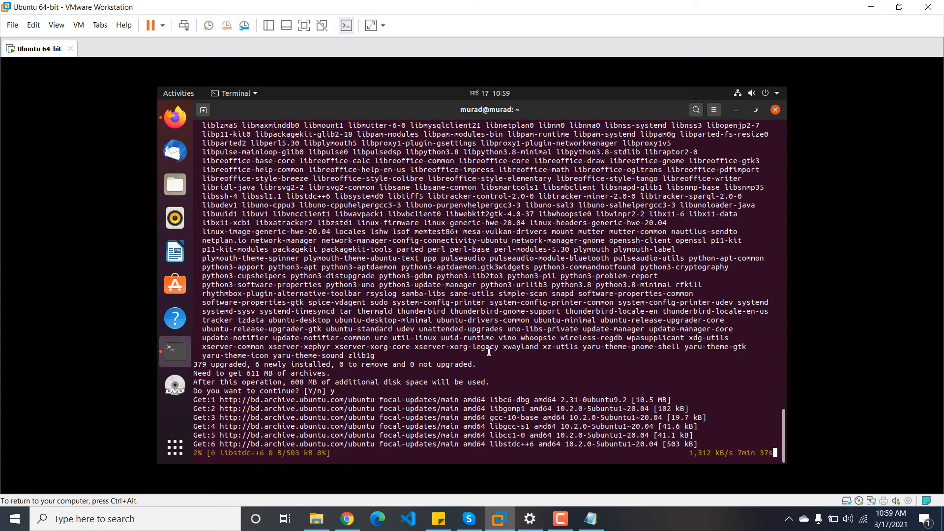
Step: Wait for the upgrade to reach about 96% installation, then give the VM input focus
click(560, 519)
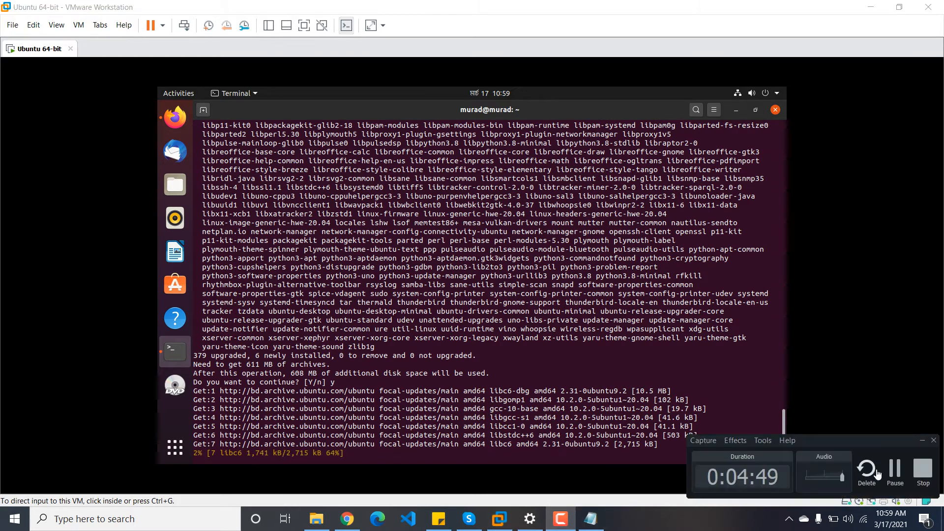
click(894, 469)
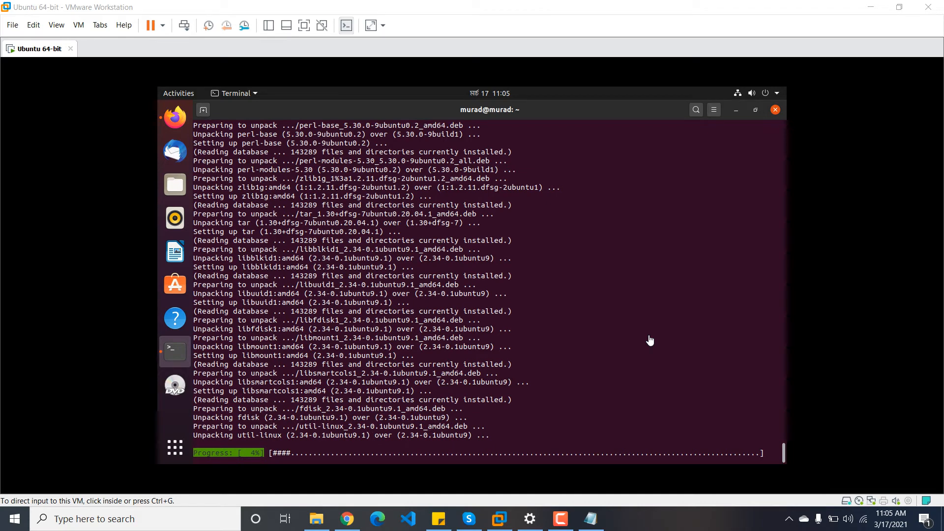
click(561, 518)
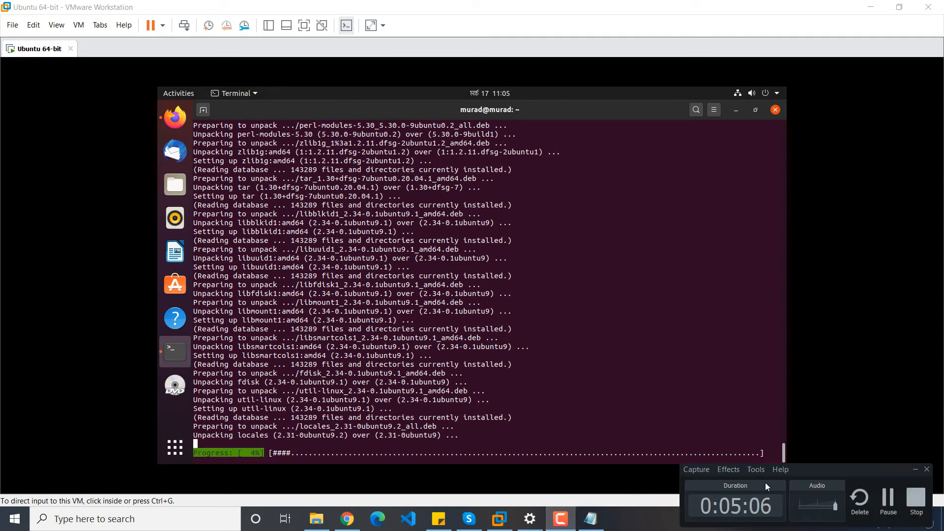
click(888, 498)
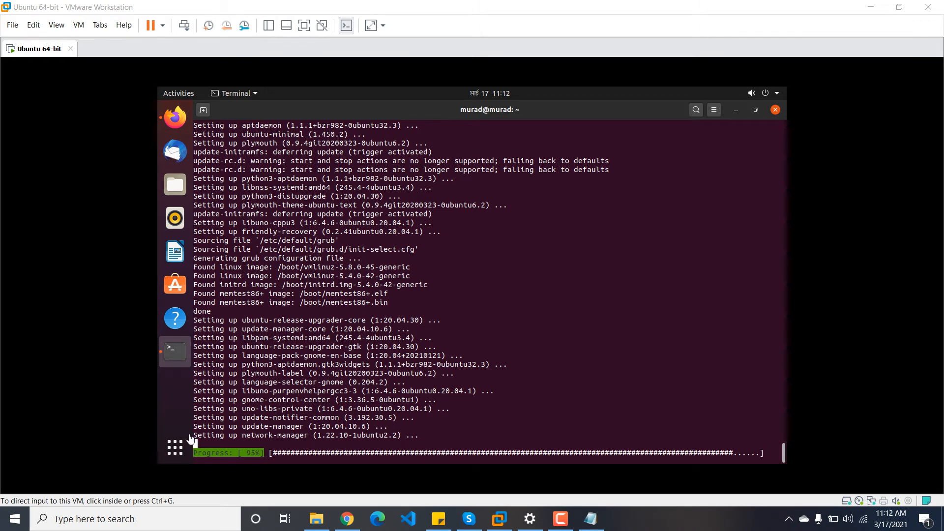
click(177, 448)
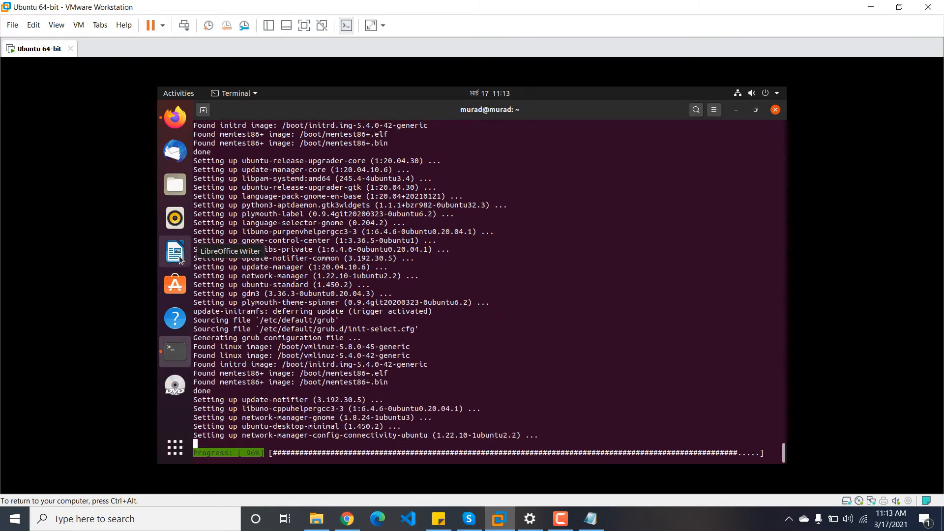
click(178, 452)
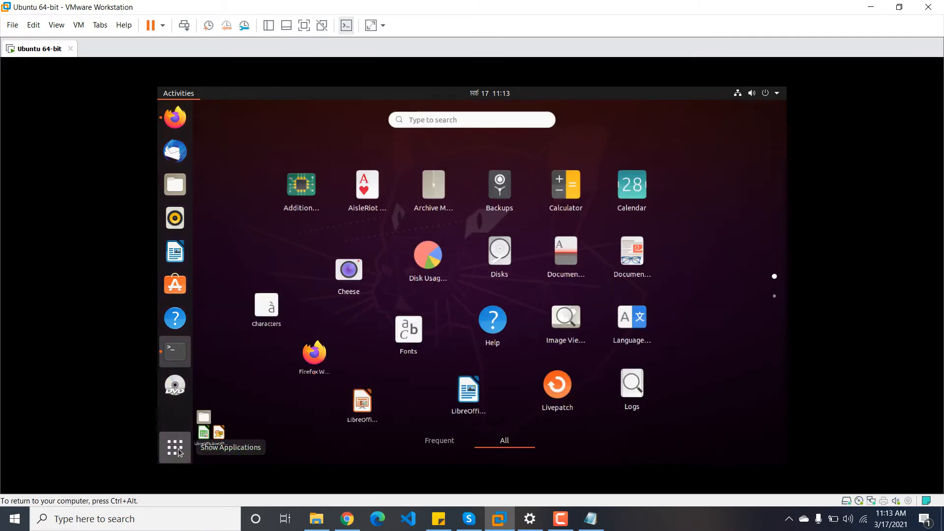
click(442, 123)
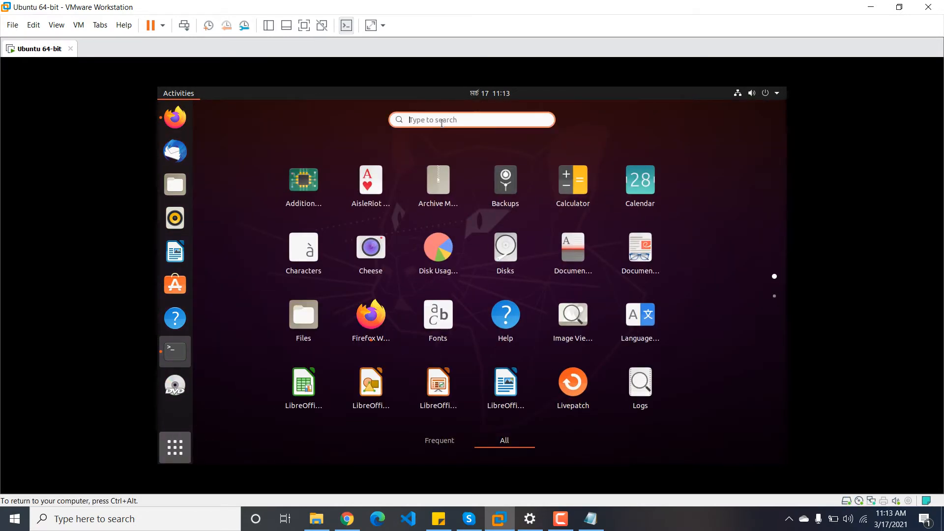
text(op)
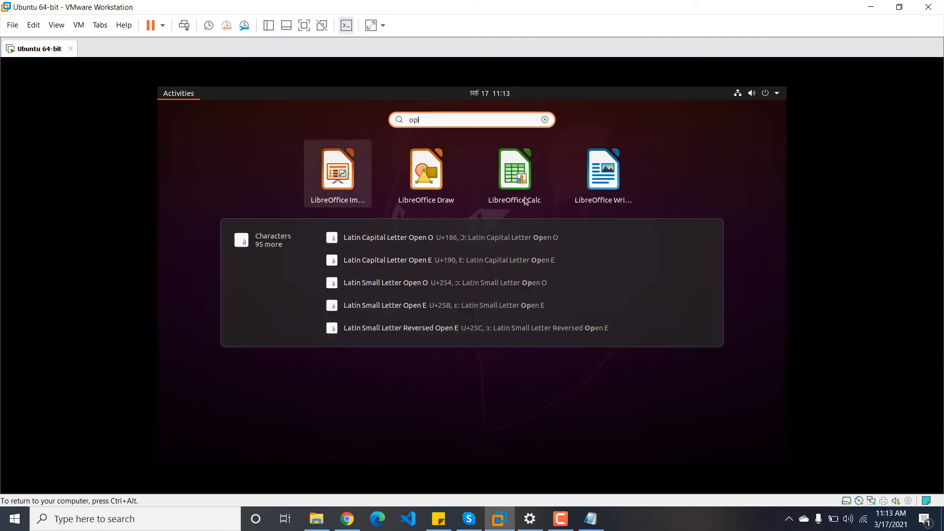
click(605, 173)
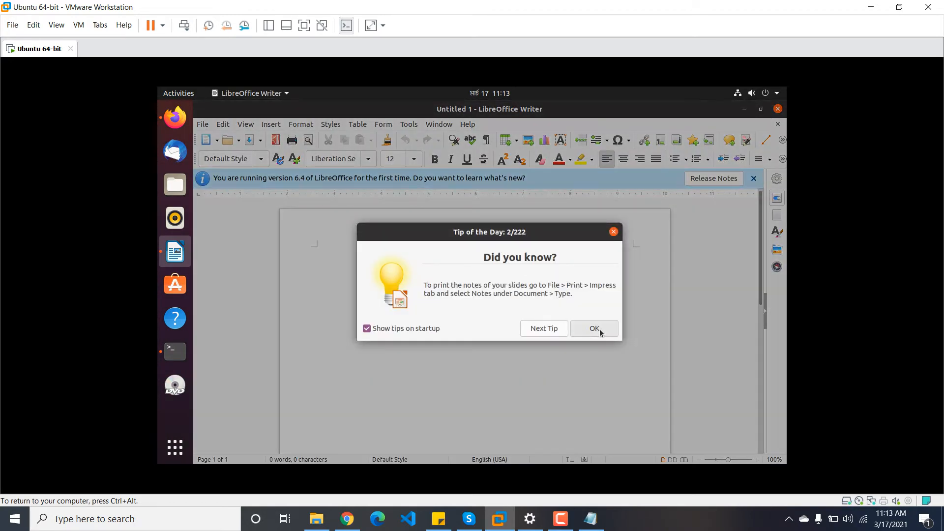
click(599, 330)
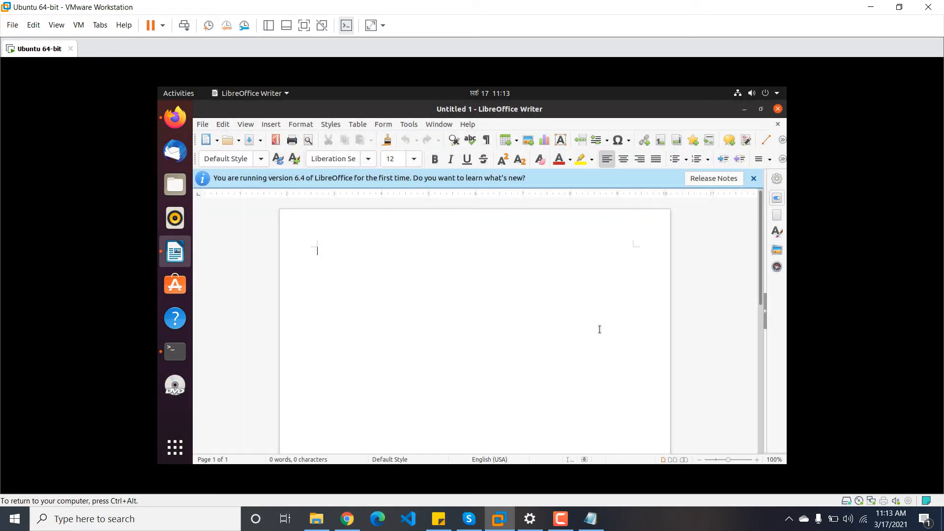
click(777, 109)
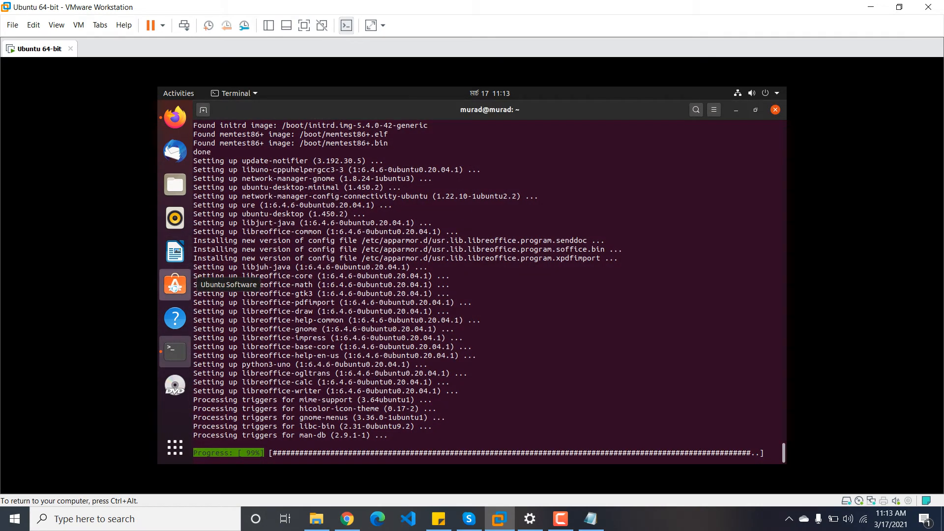
Step: Launch Ubuntu Software from the dock and minimise the upgrade terminal to show the desktop
click(175, 286)
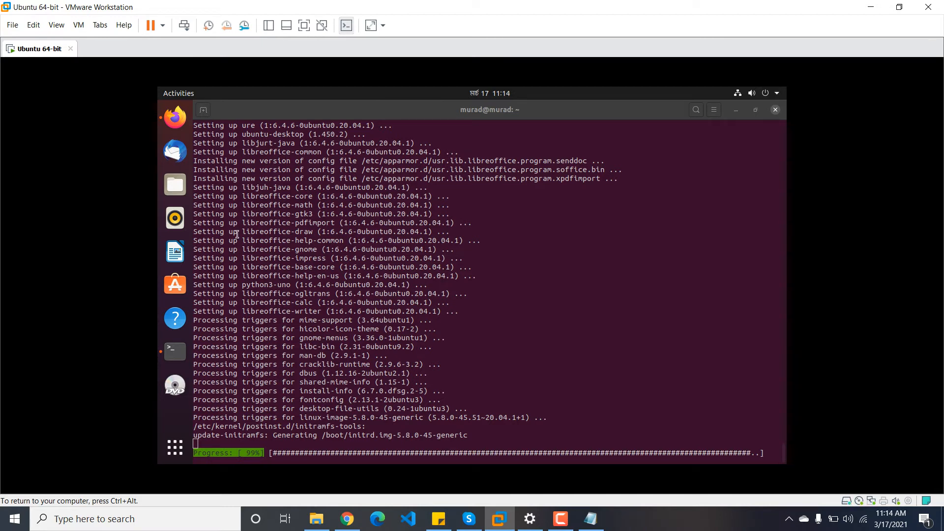
click(178, 285)
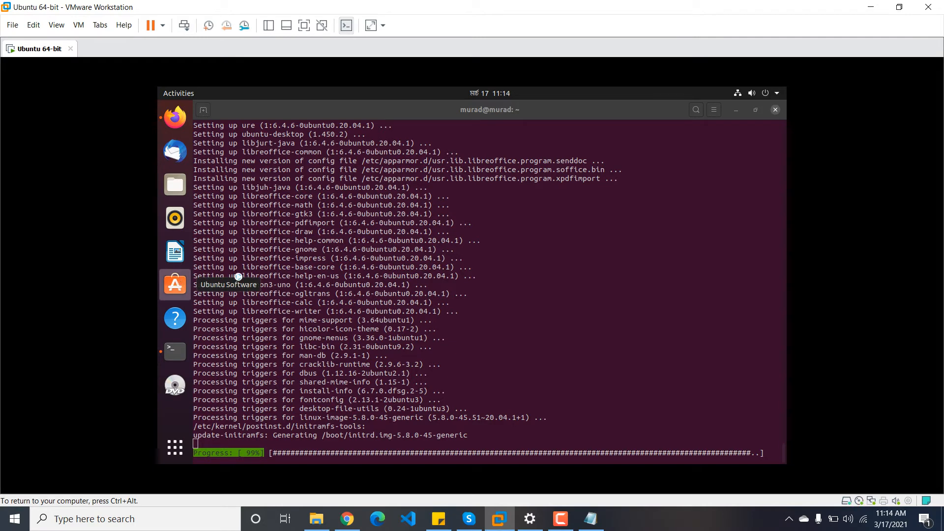
click(734, 111)
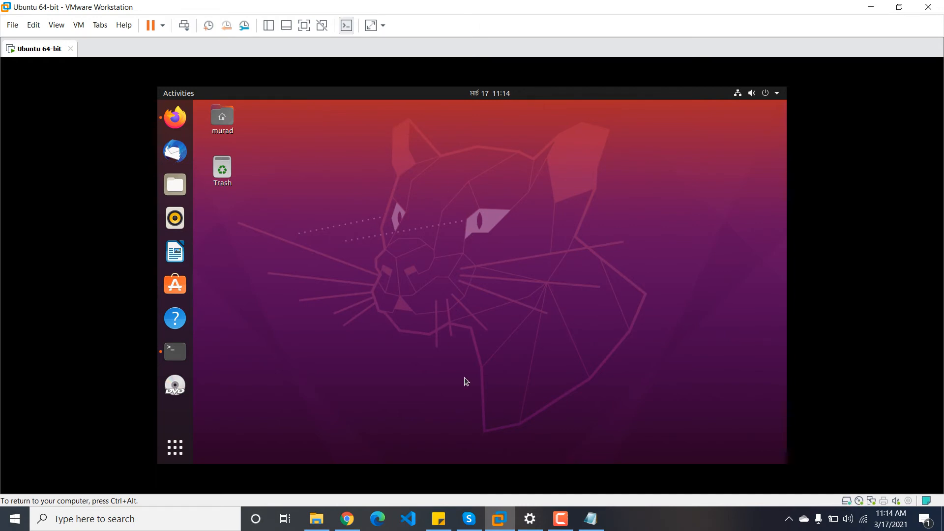
Step: Wait for Ubuntu Software to finish downloading ratings and show Explore as the upgrade completes
click(560, 518)
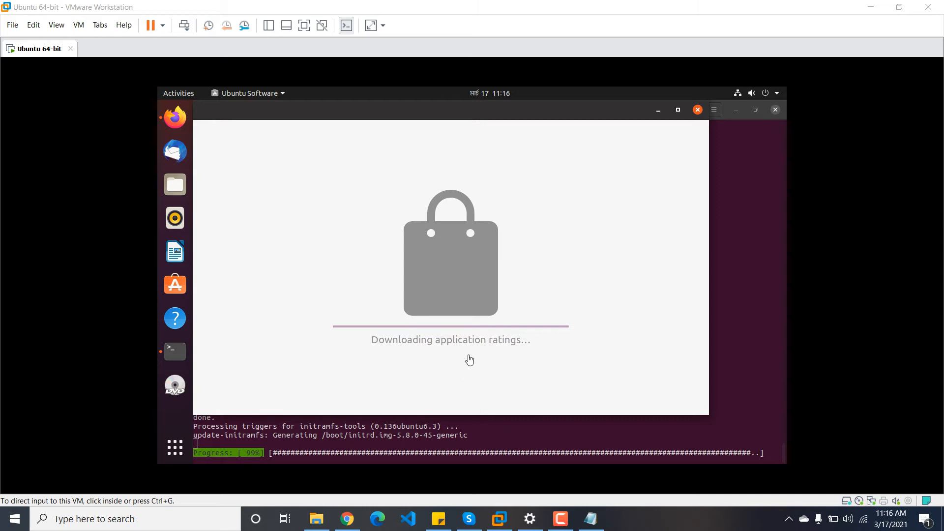
click(558, 524)
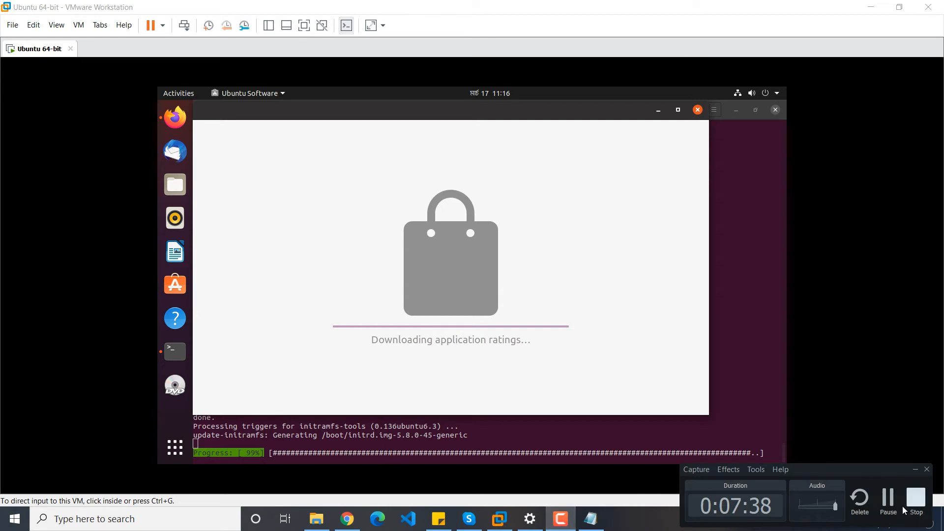
click(888, 506)
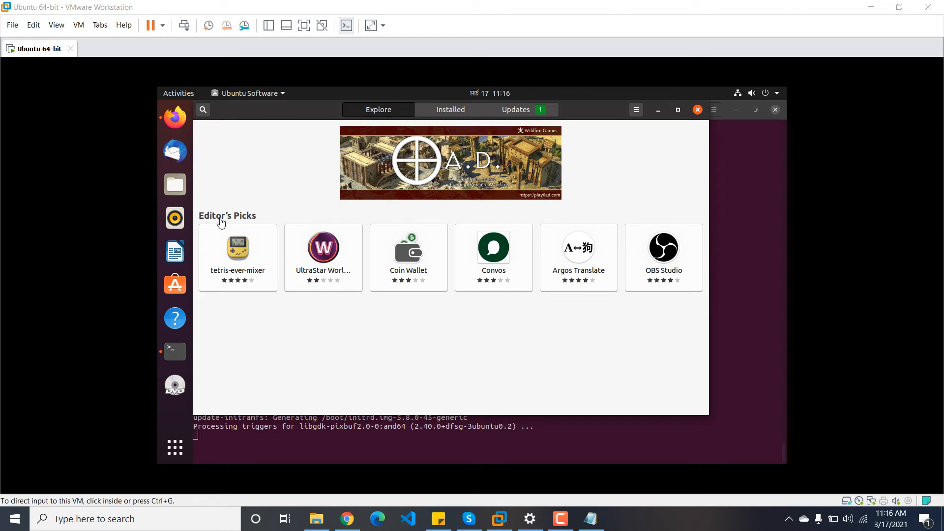
Step: Check the terminal log, then return to Ubuntu Software's Installed and Updates lists
click(450, 112)
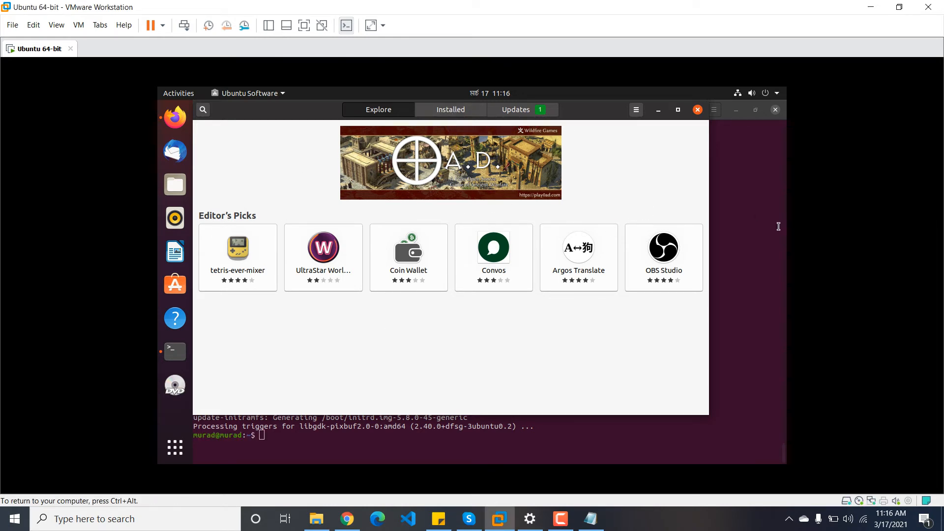
click(757, 230)
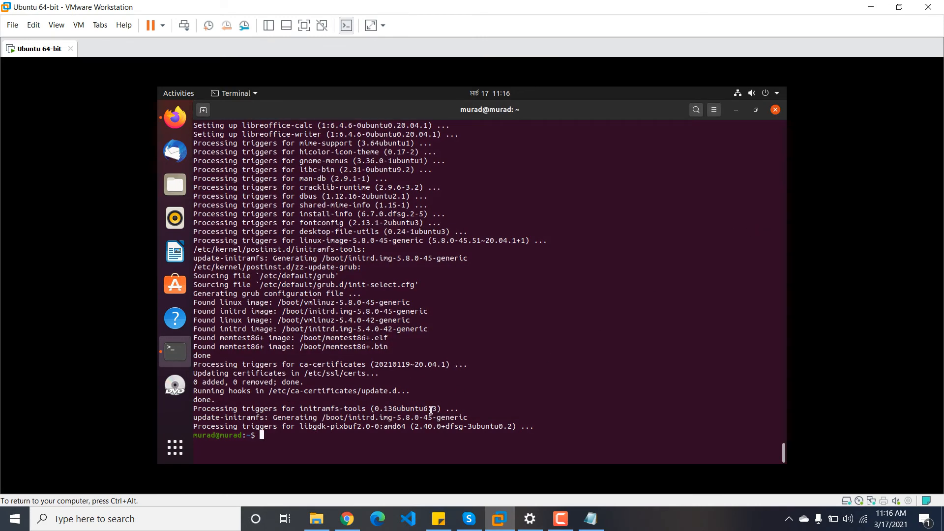
click(737, 111)
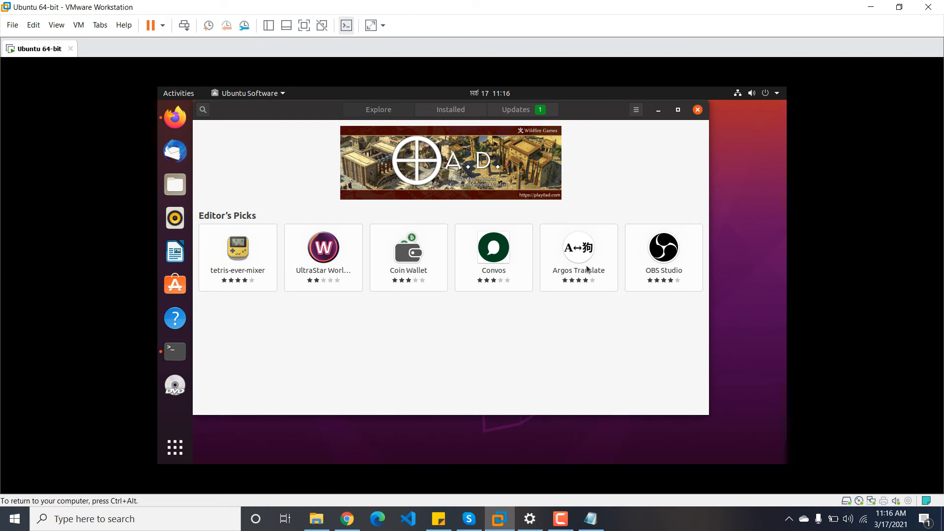
click(460, 110)
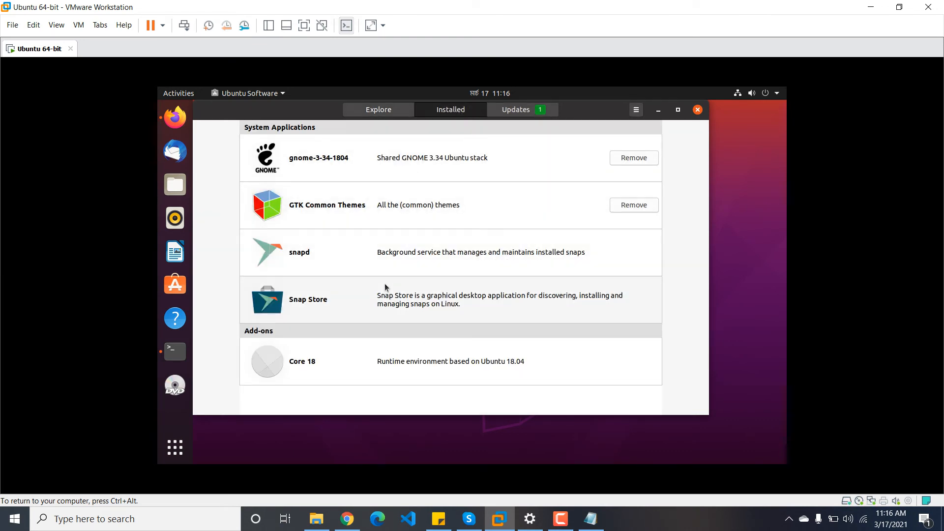
click(508, 114)
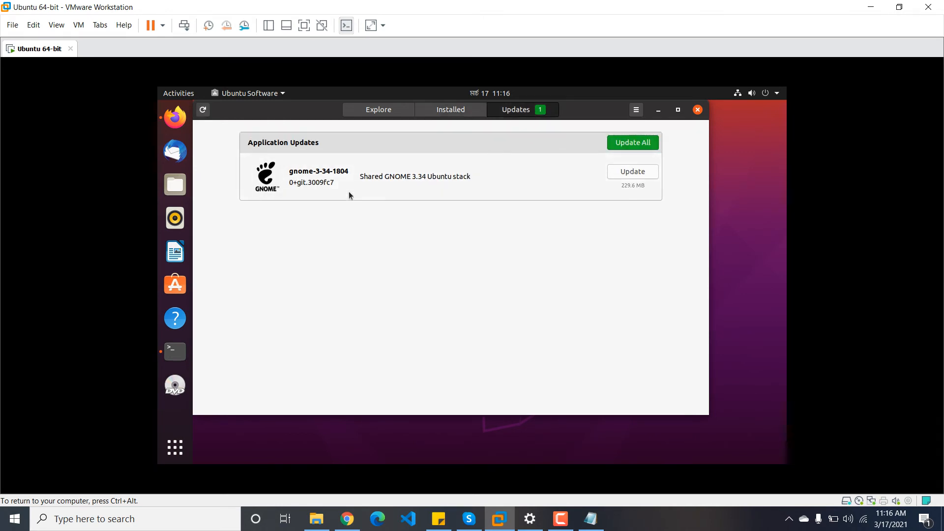
Step: Install all pending updates, authorizing with the account password
click(633, 146)
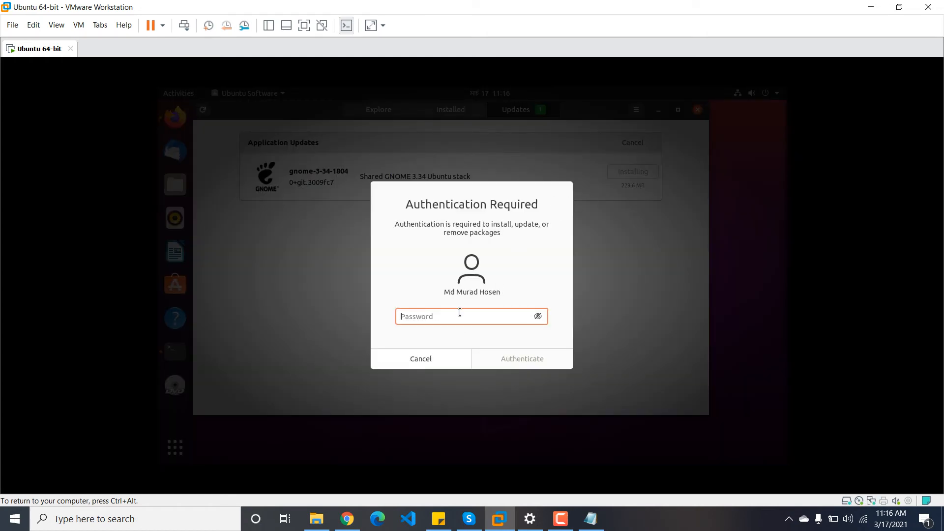
text(**)
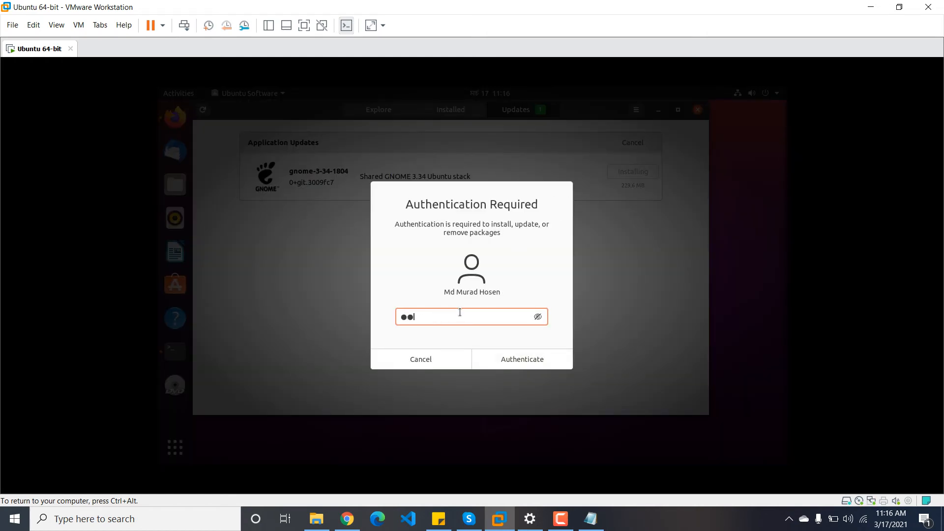
text(******)
key(Return)
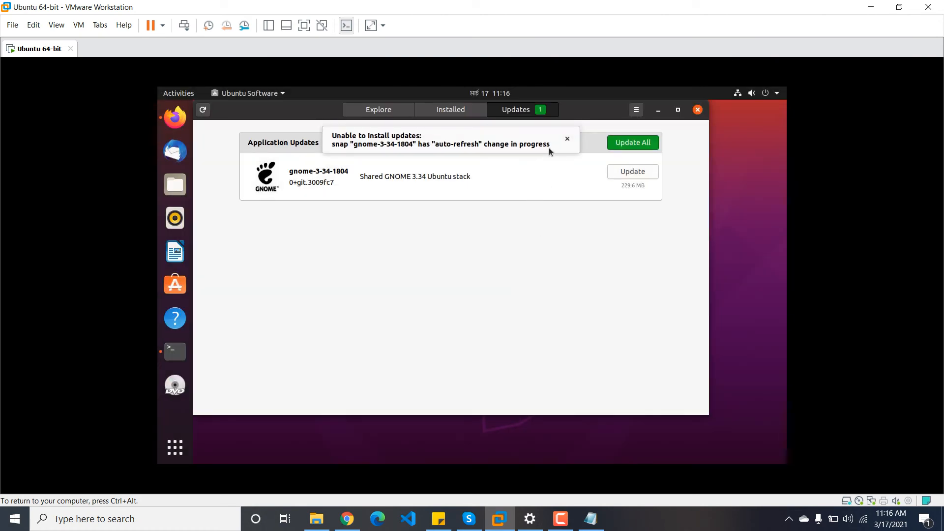
Step: Dismiss the 'Unable to install updates' banner, visit Explore, and close Ubuntu Software
click(567, 139)
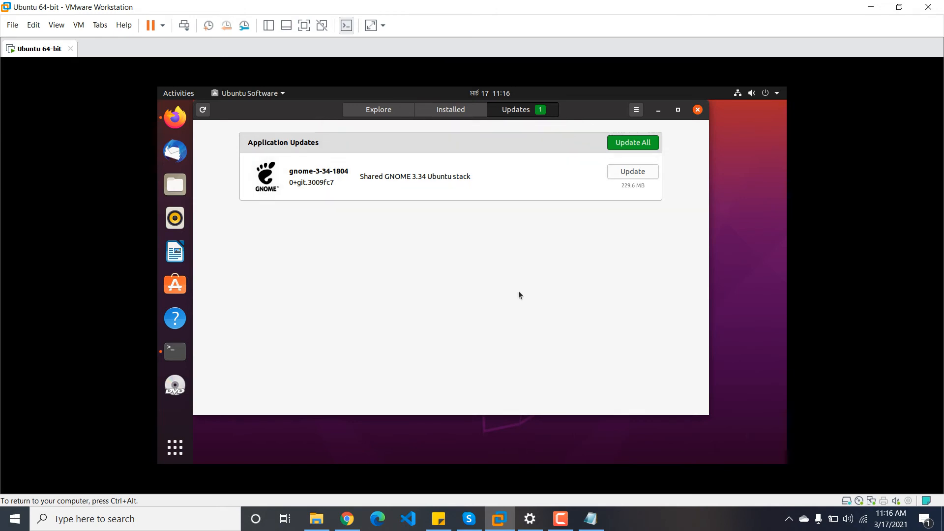
click(374, 111)
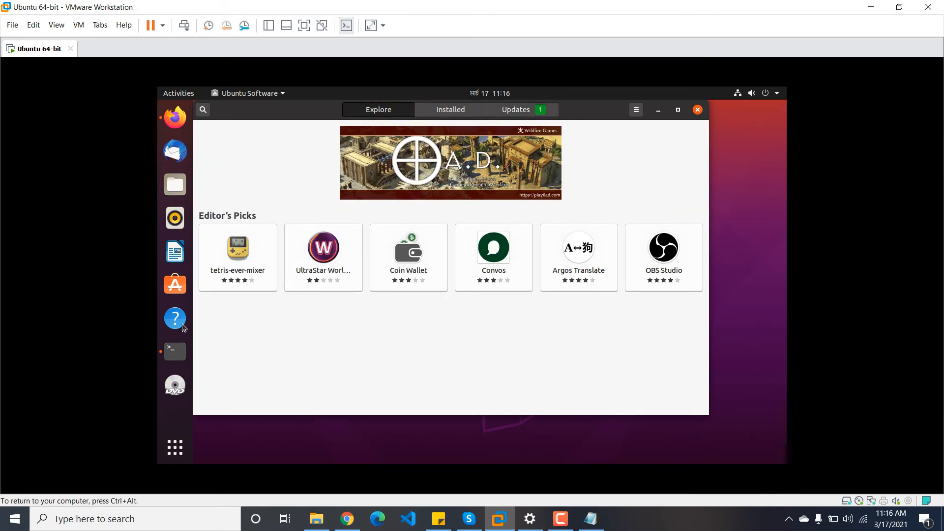
click(697, 110)
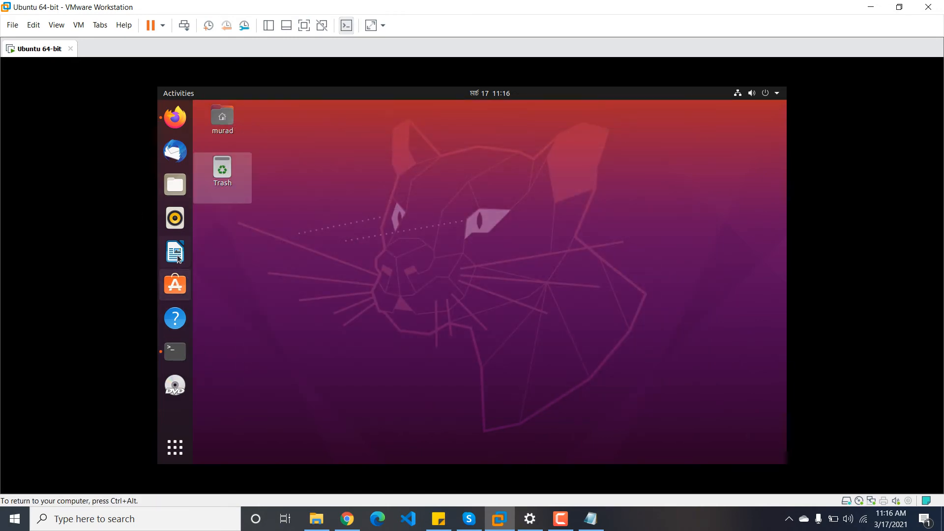
click(175, 284)
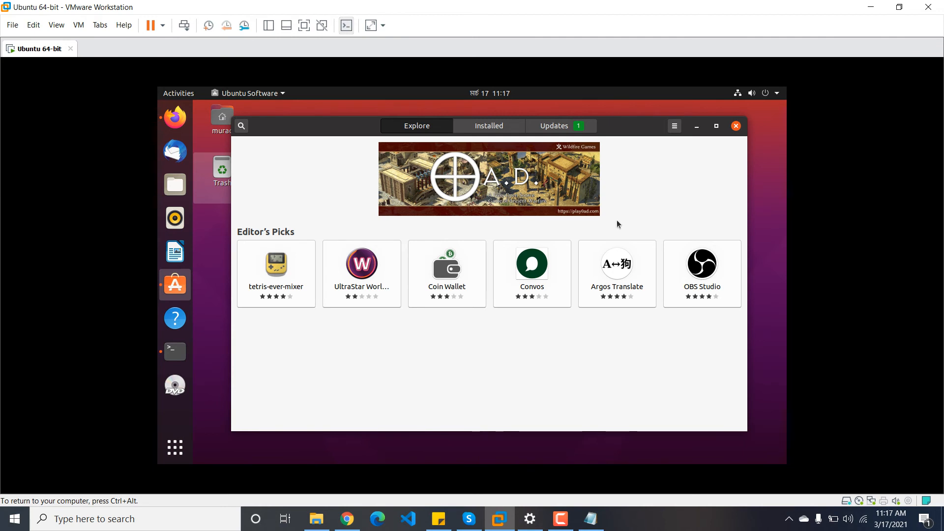
click(241, 129)
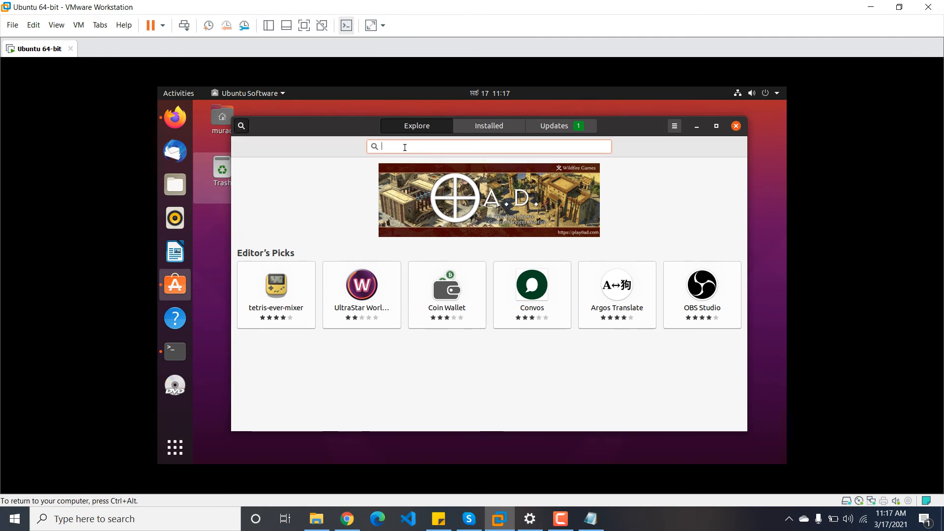
text(anydesk)
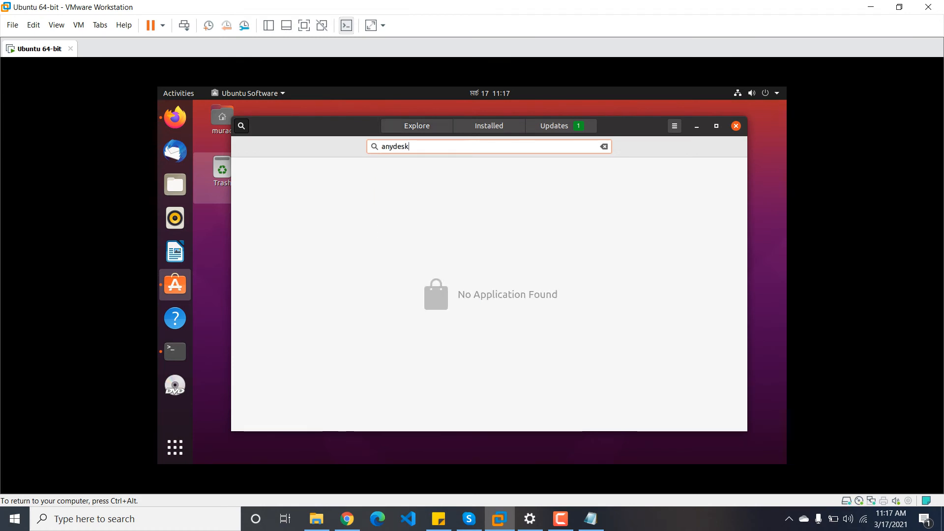
key(BackSpace)
key(BackSpace)
key(BackSpace)
key(BackSpace)
key(BackSpace)
key(BackSpace)
key(BackSpace)
click(736, 126)
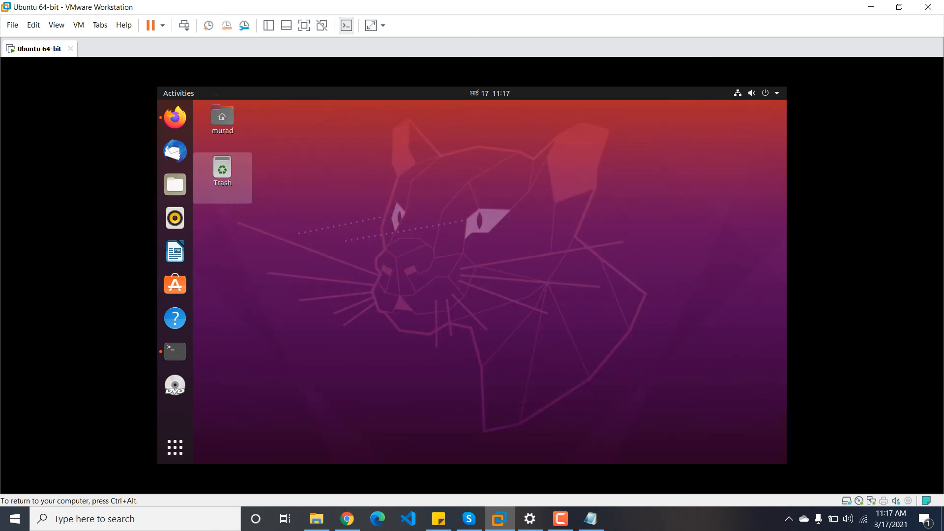
Step: Restart the Ubuntu VM from the Power Off / Log Out options in the system menu
click(779, 95)
click(757, 211)
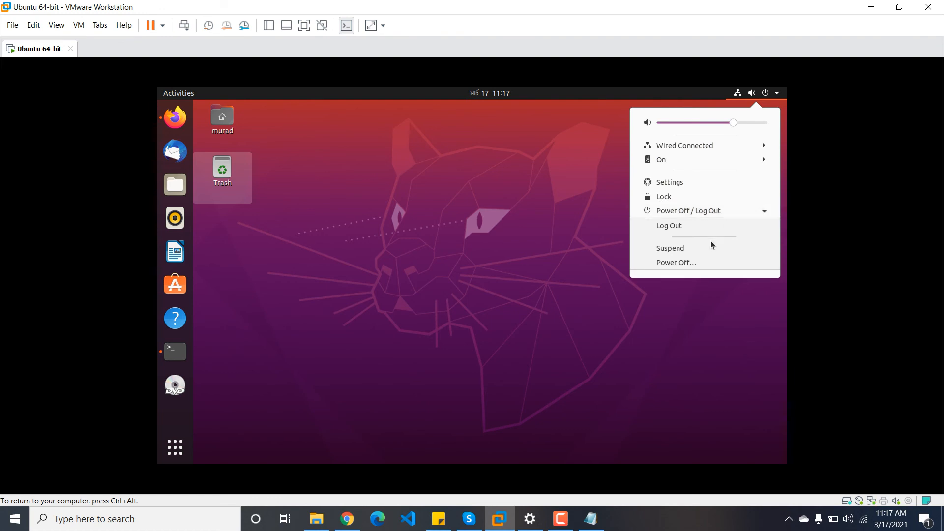
click(693, 263)
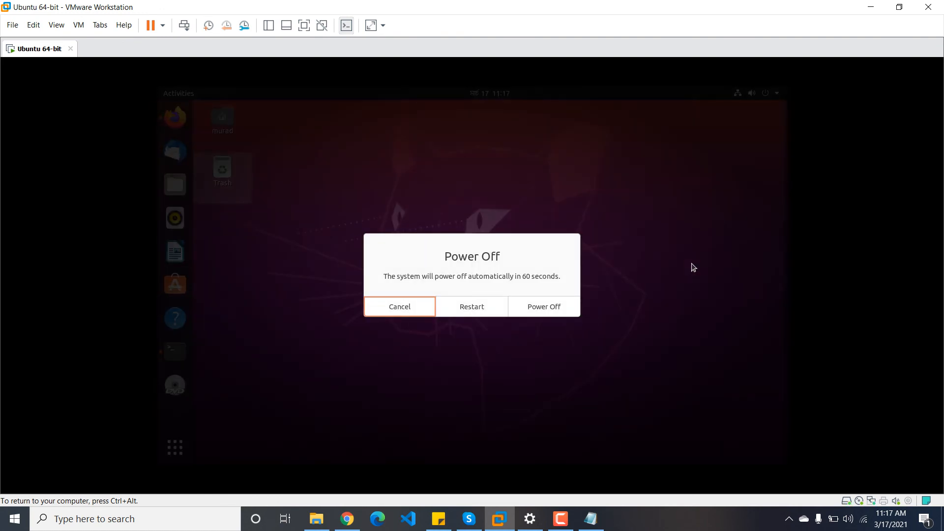
click(485, 298)
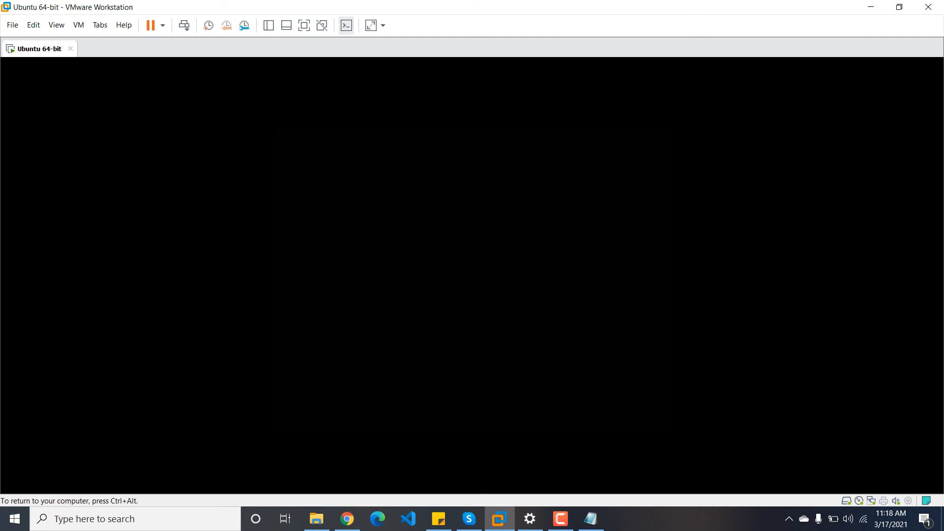
Step: Release input from the VM, use the host taskbar, then give the VM focus again
key(ctrl+alt)
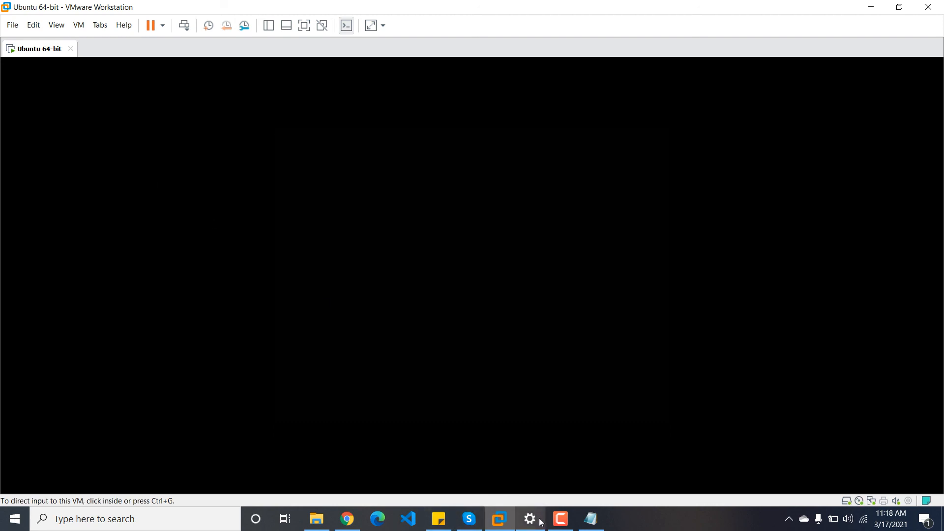
click(559, 518)
click(887, 502)
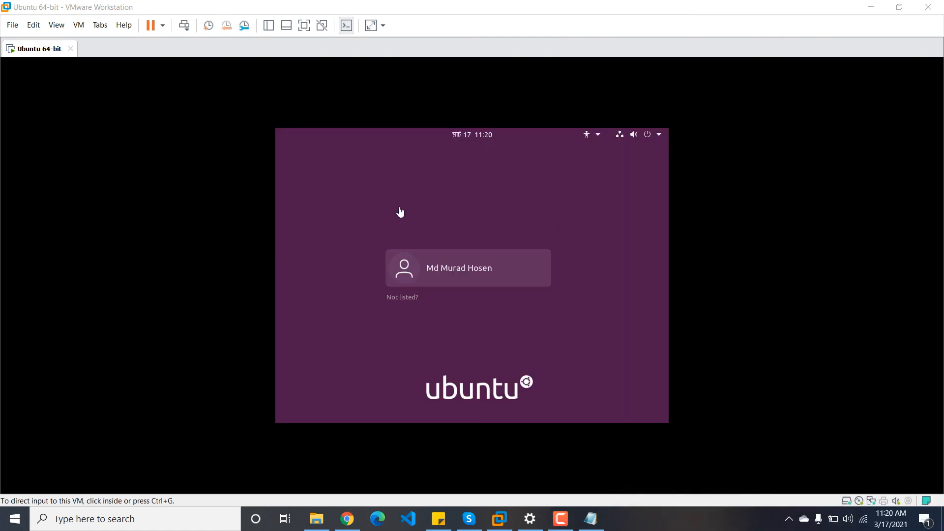
click(451, 205)
Step: Sign in to the user account with its password and capture input in the VM
click(445, 276)
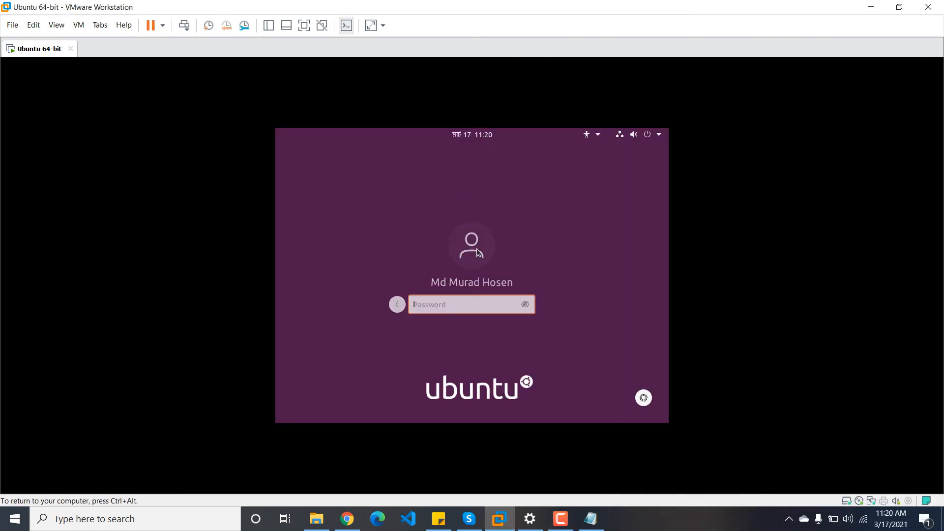
text(1)
key(BackSpace)
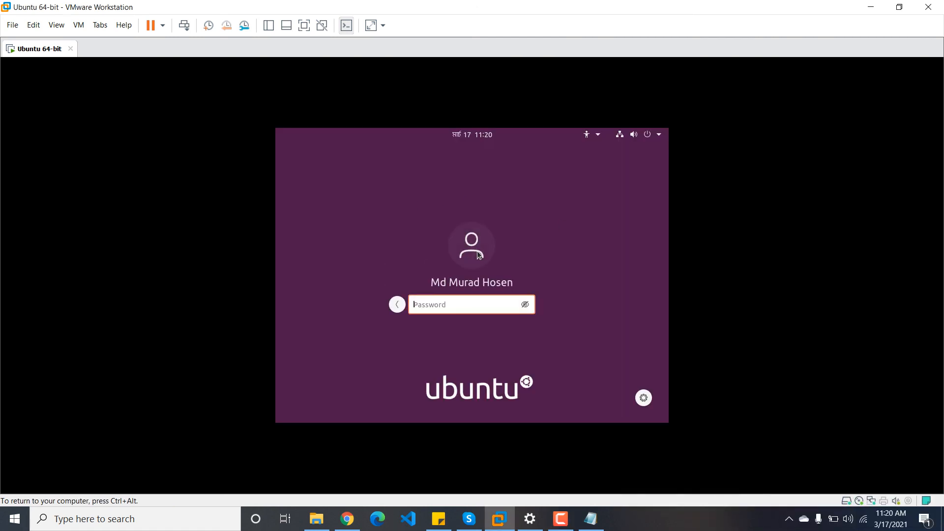
text(123456789)
key(Return)
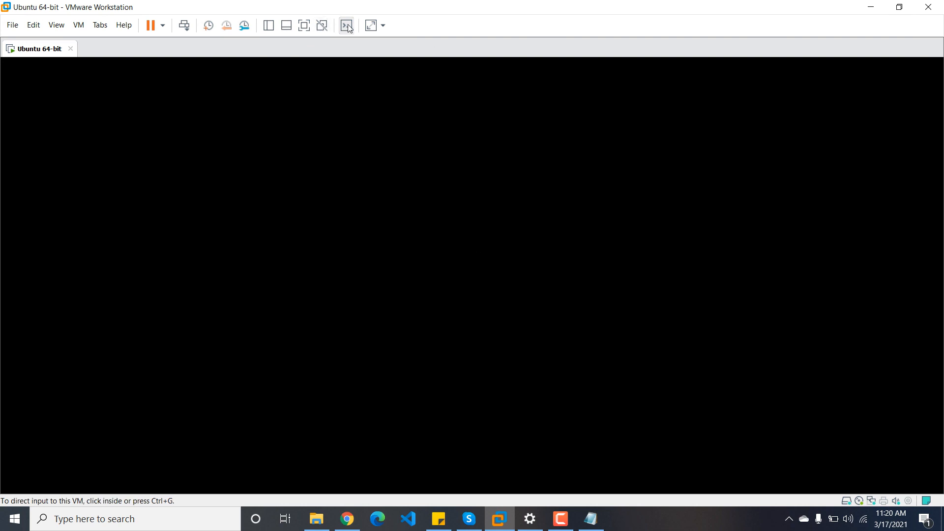
click(486, 232)
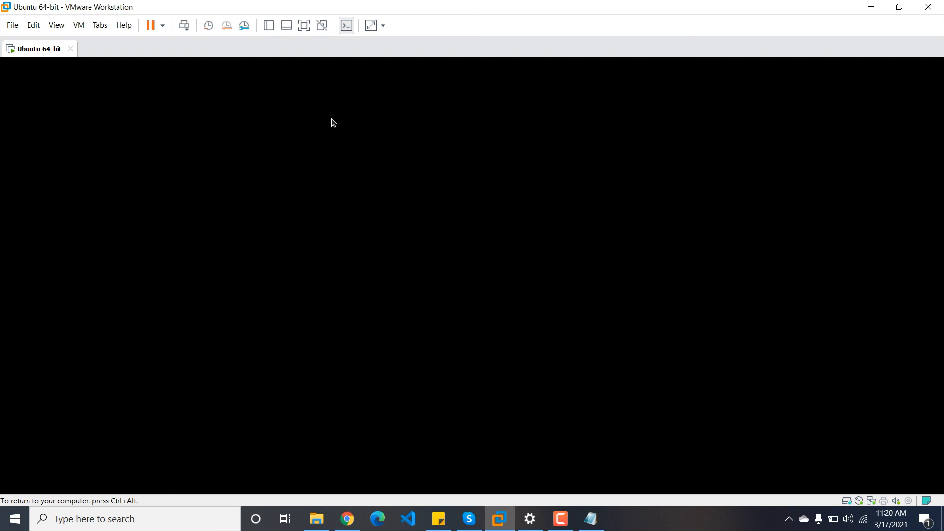
Step: View the Easy IT YouTube channel in Chrome, then switch back to VMware Workstation
click(347, 519)
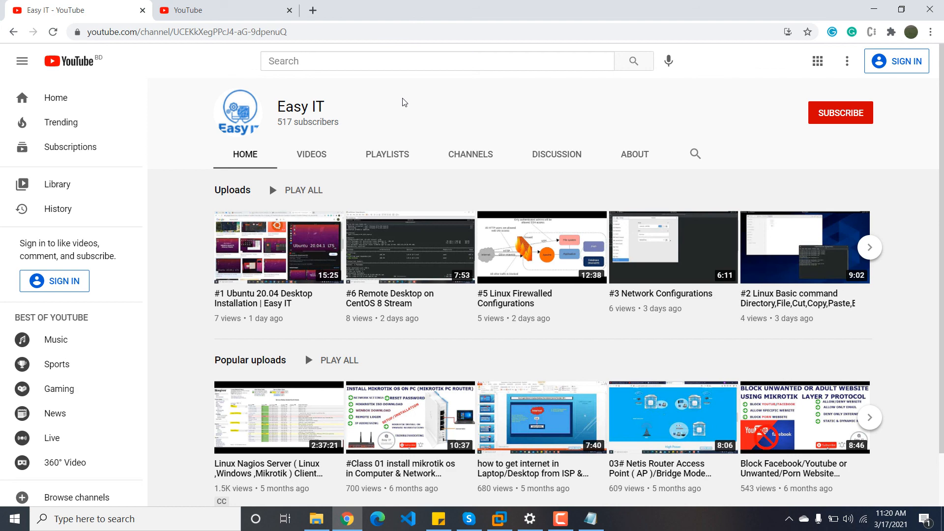
click(499, 519)
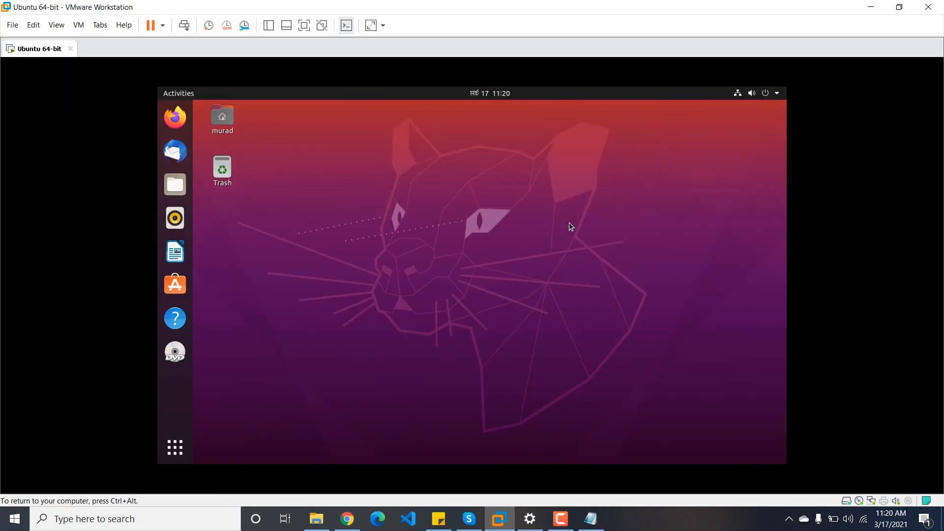
right_click(487, 203)
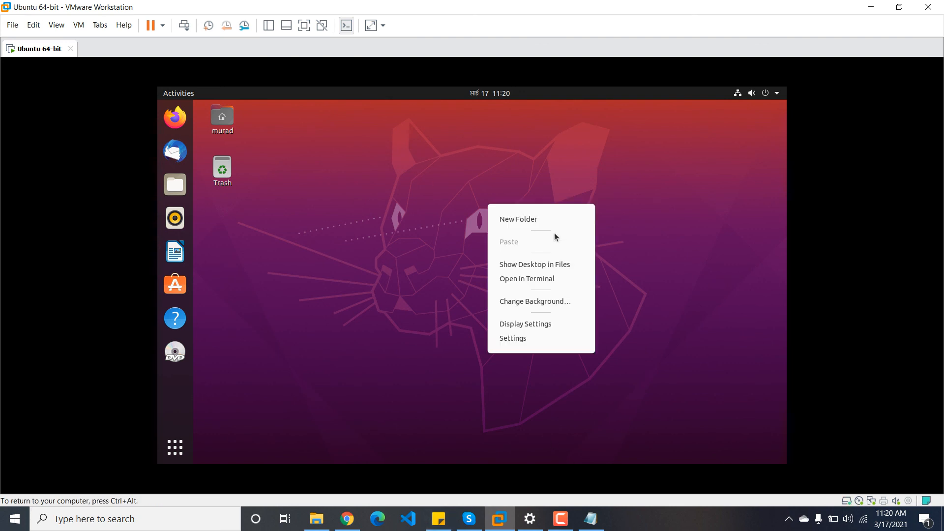
click(433, 193)
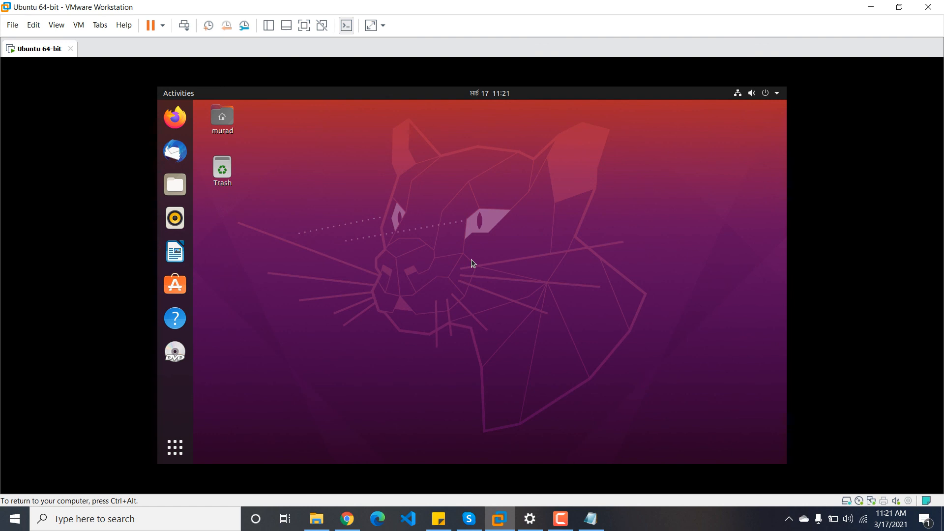
click(560, 518)
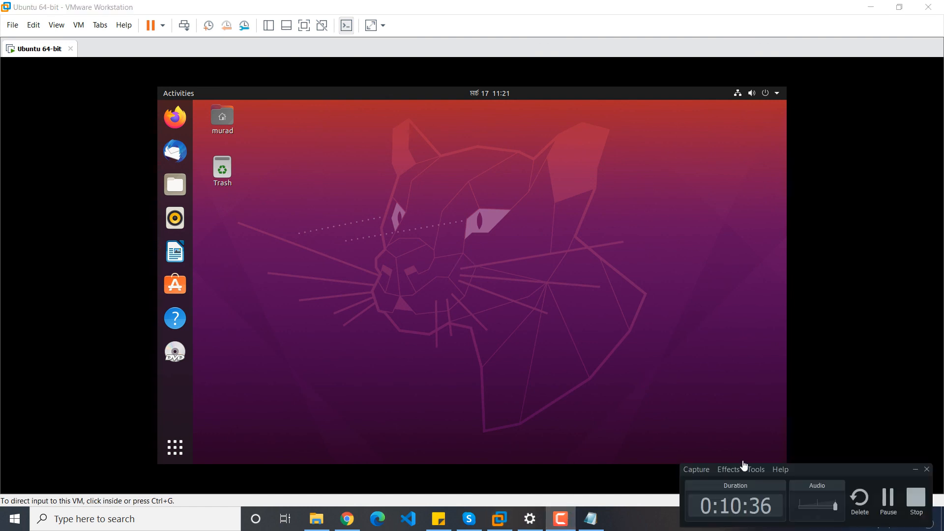